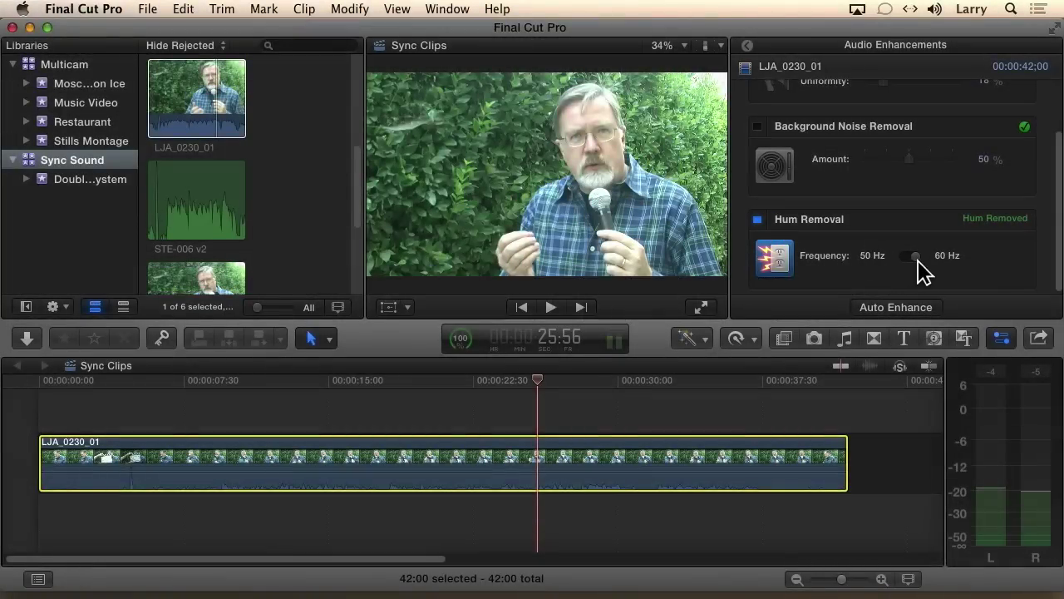
Toggle Hum Removal between 50 Hz and 60 Hz, settle on 60 Hz, and park the playhead at 20:34.
{"action": "left_click", "coordinate": [917, 257]}
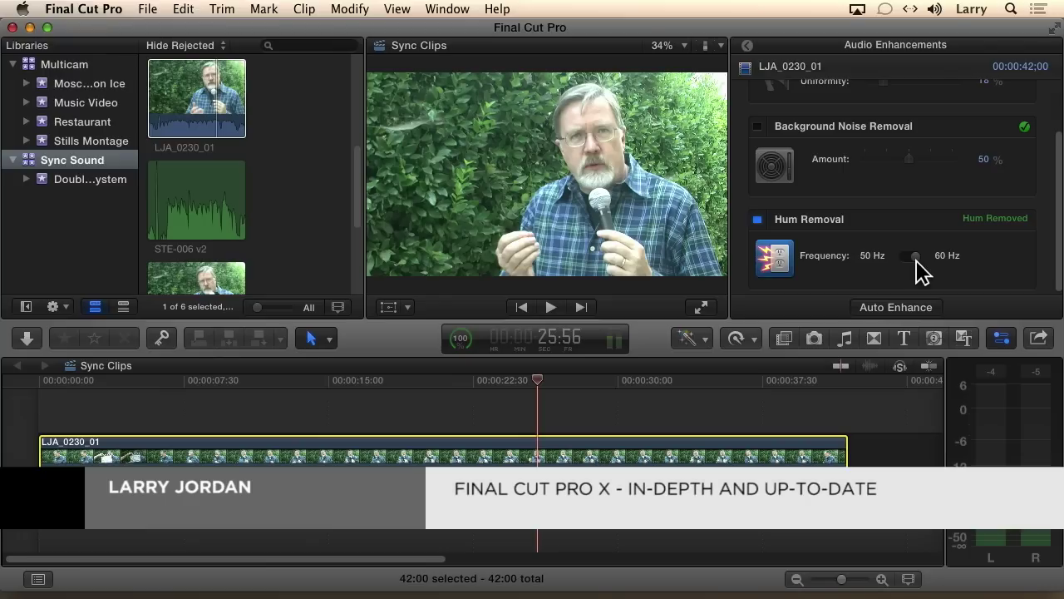
{"action": "left_click", "coordinate": [856, 258]}
{"action": "left_click", "coordinate": [908, 256]}
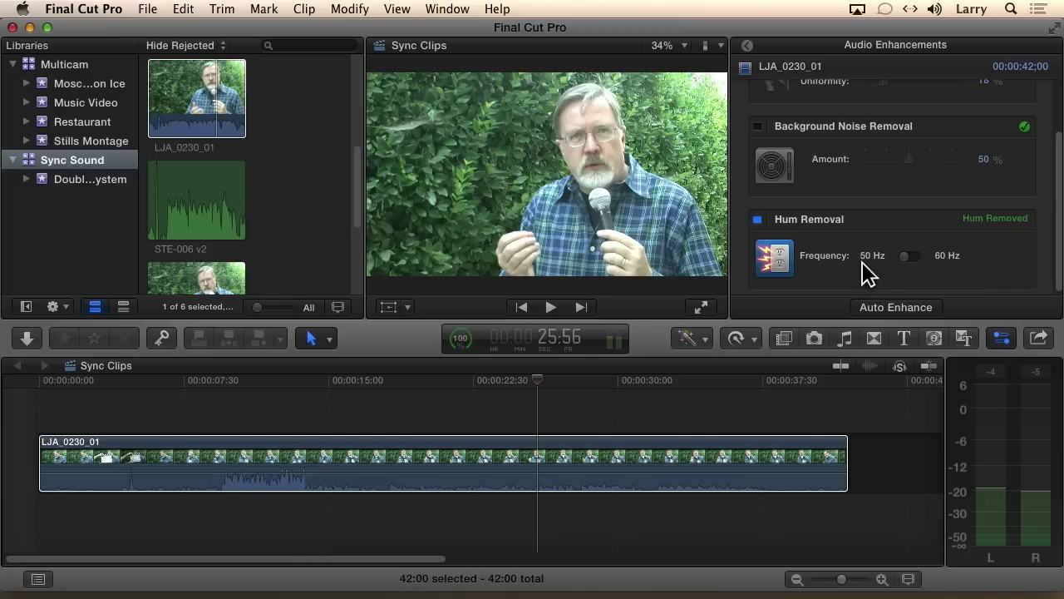
{"action": "left_click", "coordinate": [914, 256]}
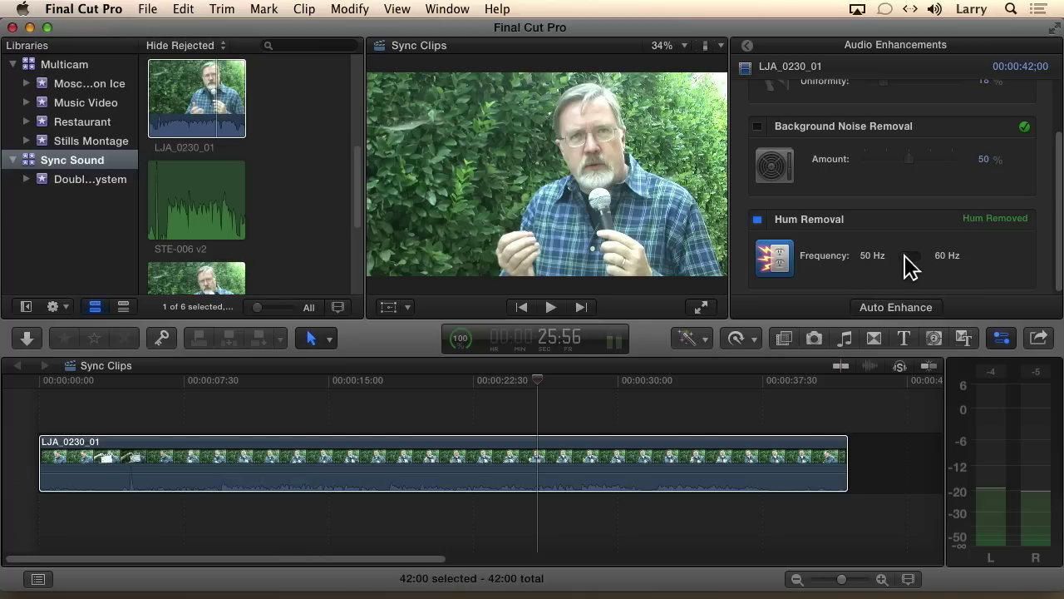
{"action": "left_click", "coordinate": [920, 258]}
{"action": "left_click", "coordinate": [916, 257]}
{"action": "left_click", "coordinate": [434, 385]}
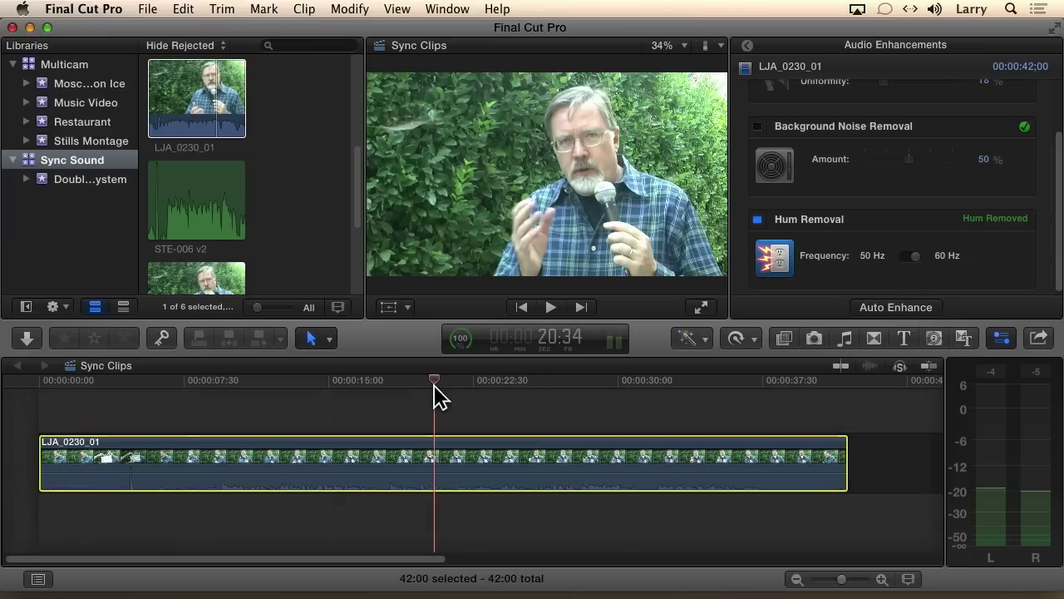
{"action": "left_click", "coordinate": [304, 226]}
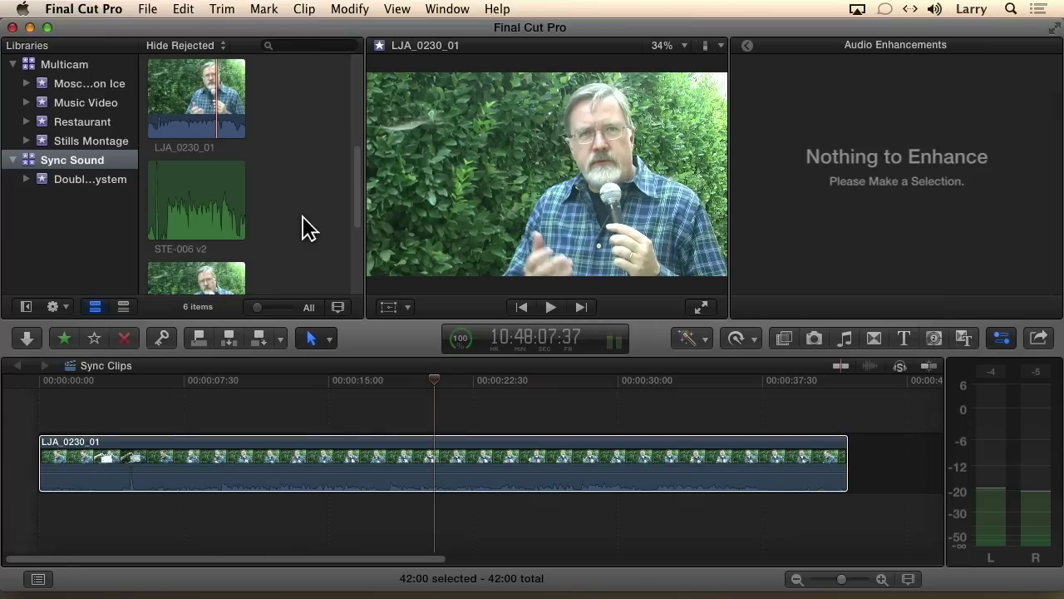
In the import window, browse Source Media to the Audio Repair files folder and select Larry Hum and Noise.aif.
{"action": "key", "text": "super+i"}
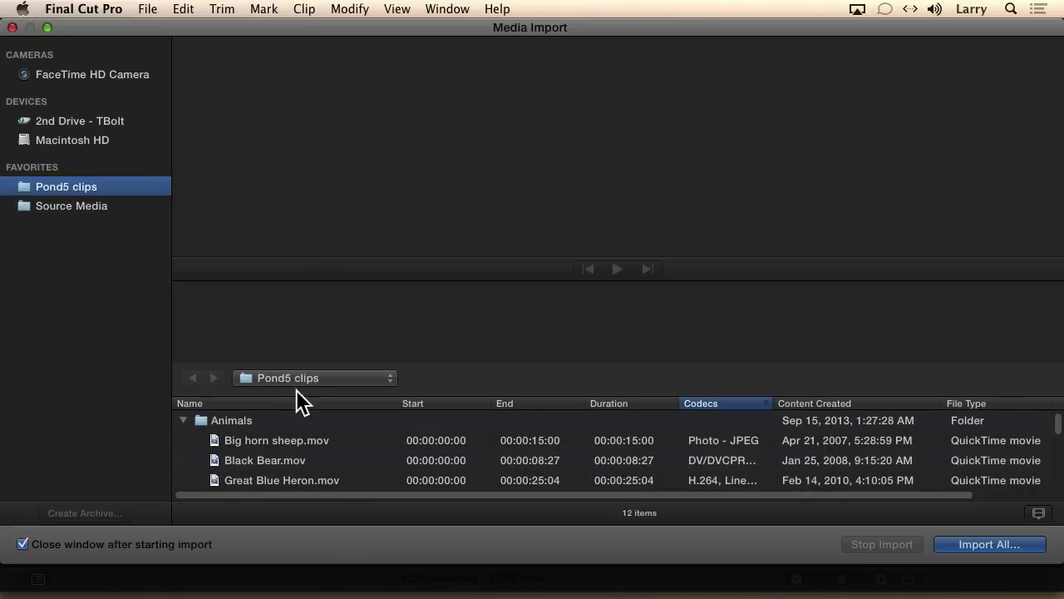
{"action": "left_click", "coordinate": [300, 379]}
{"action": "left_click", "coordinate": [312, 391]}
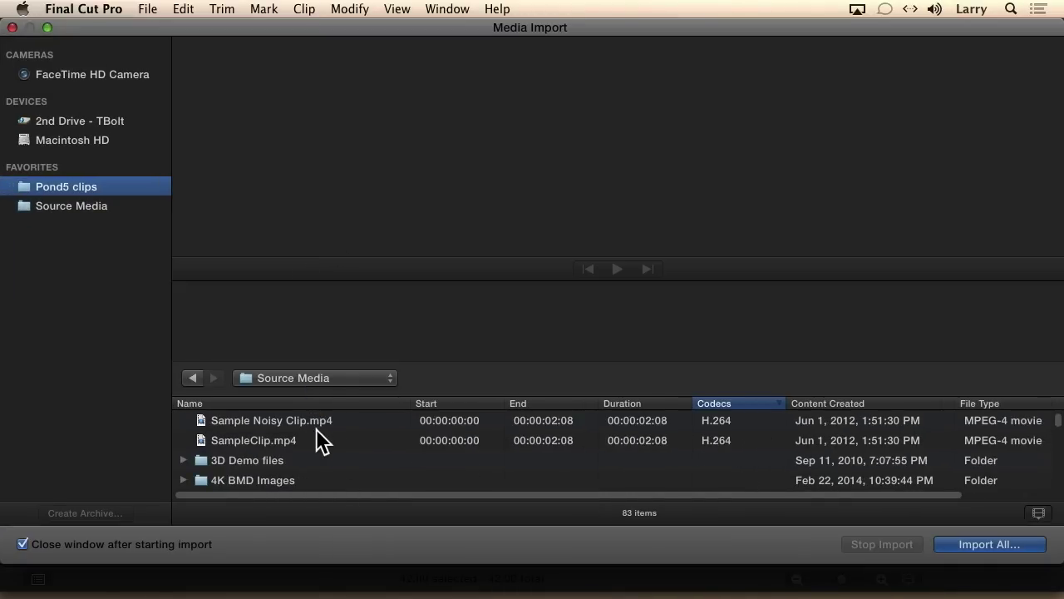
{"action": "scroll", "coordinate": [324, 443], "scroll_direction": "down", "scroll_amount": 2}
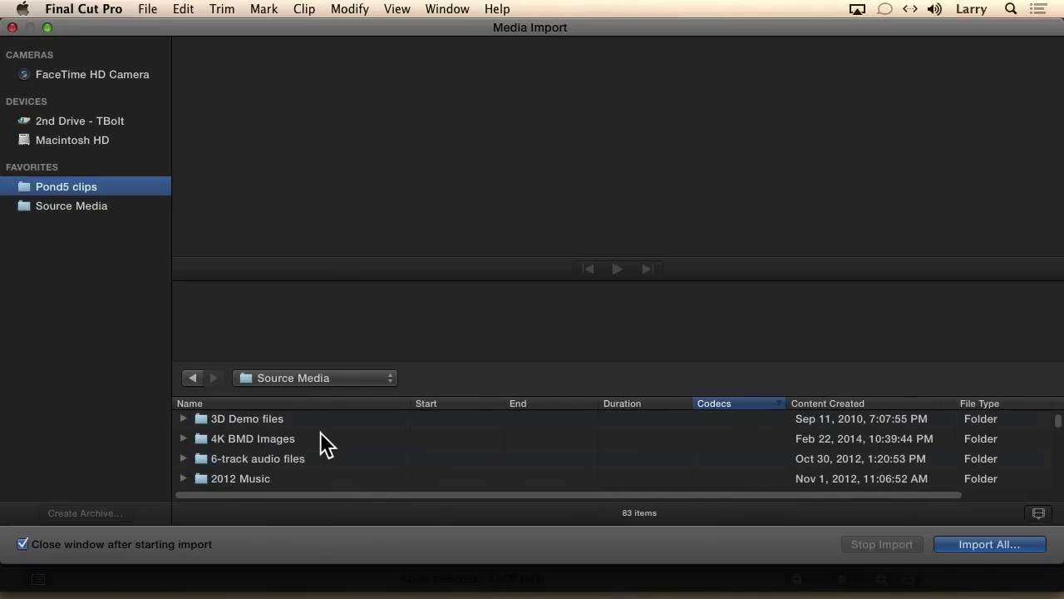
{"action": "scroll", "coordinate": [321, 434], "scroll_direction": "down", "scroll_amount": 8}
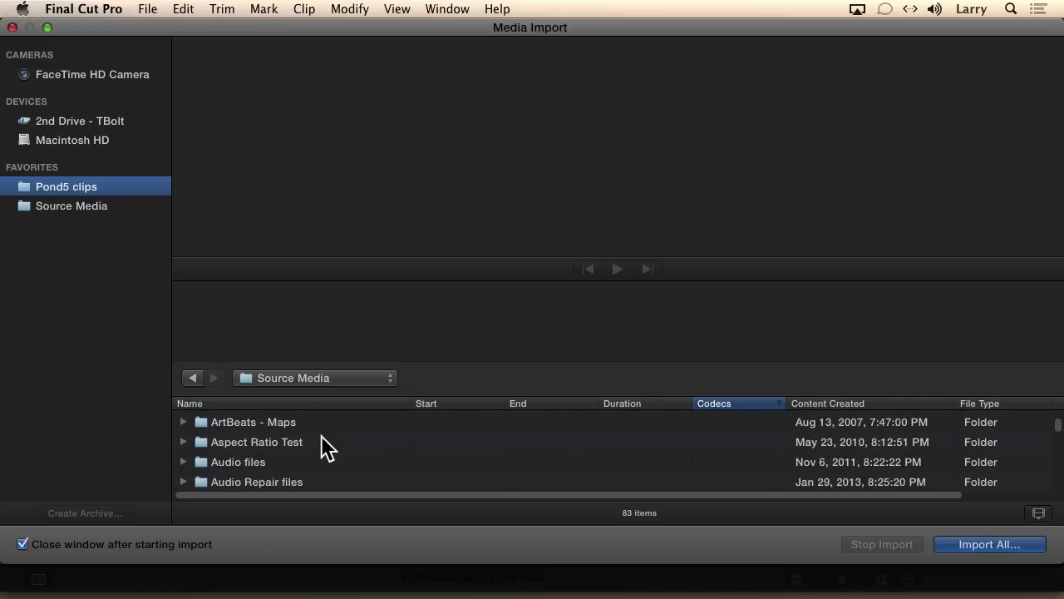
{"action": "double_click", "coordinate": [199, 445]}
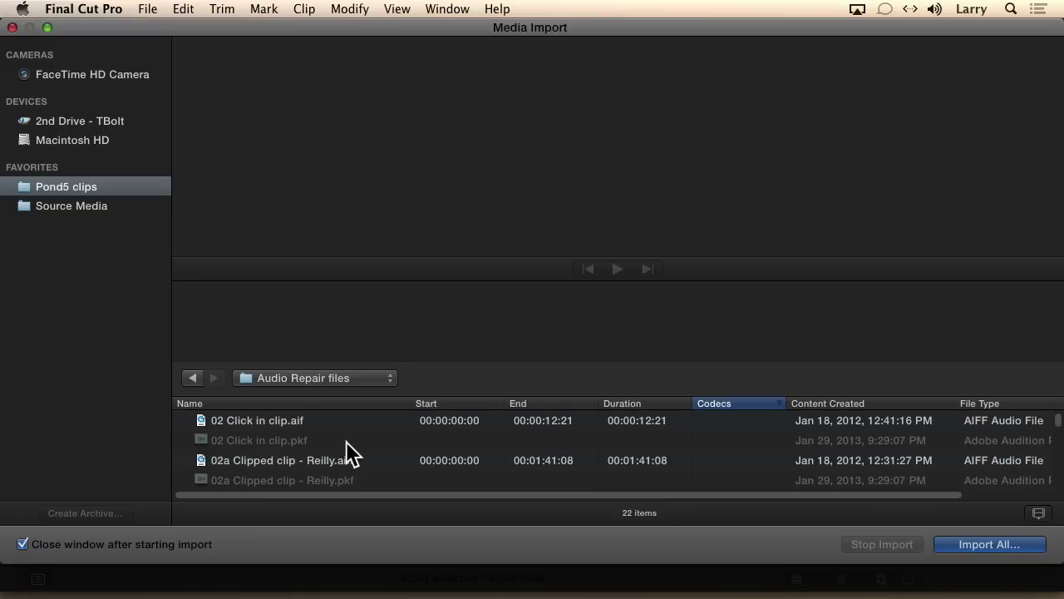
{"action": "scroll", "coordinate": [346, 440], "scroll_direction": "down", "scroll_amount": 8}
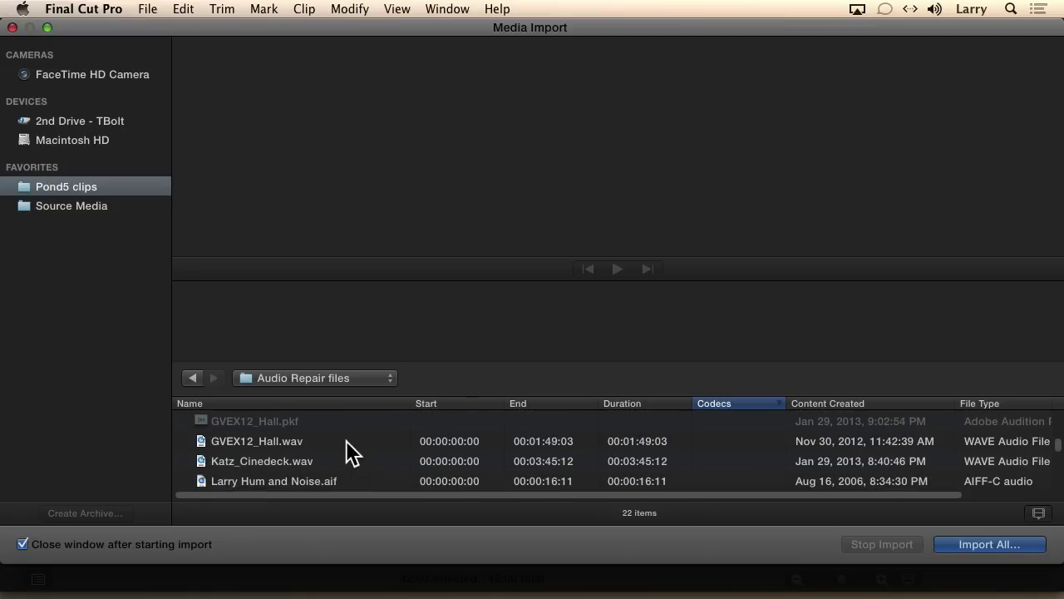
{"action": "left_click", "coordinate": [205, 463]}
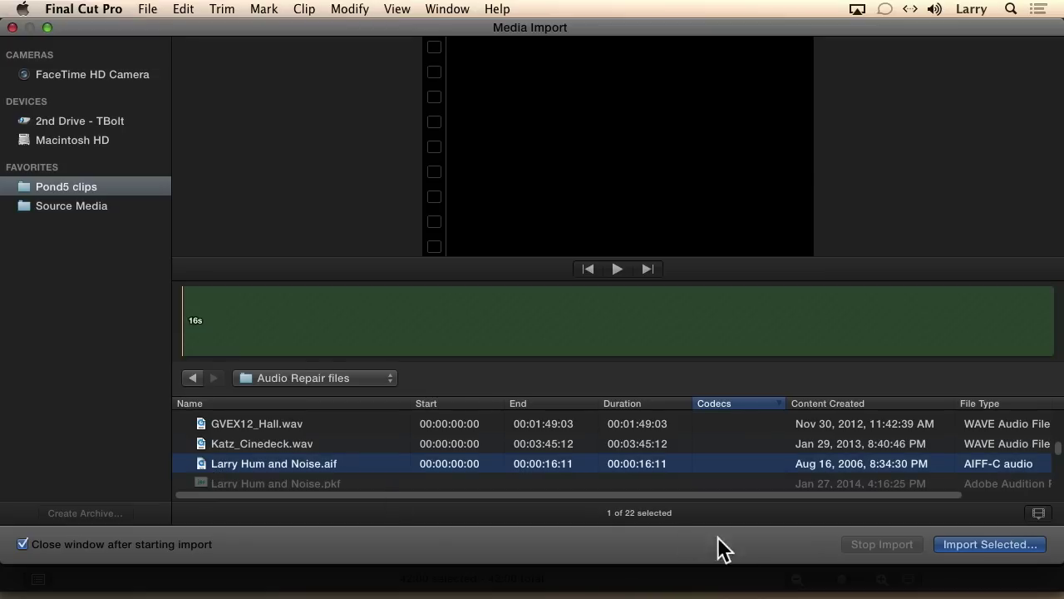
Import it with Analyze and fix audio problems and Separate mono turned off.
{"action": "left_click", "coordinate": [961, 542]}
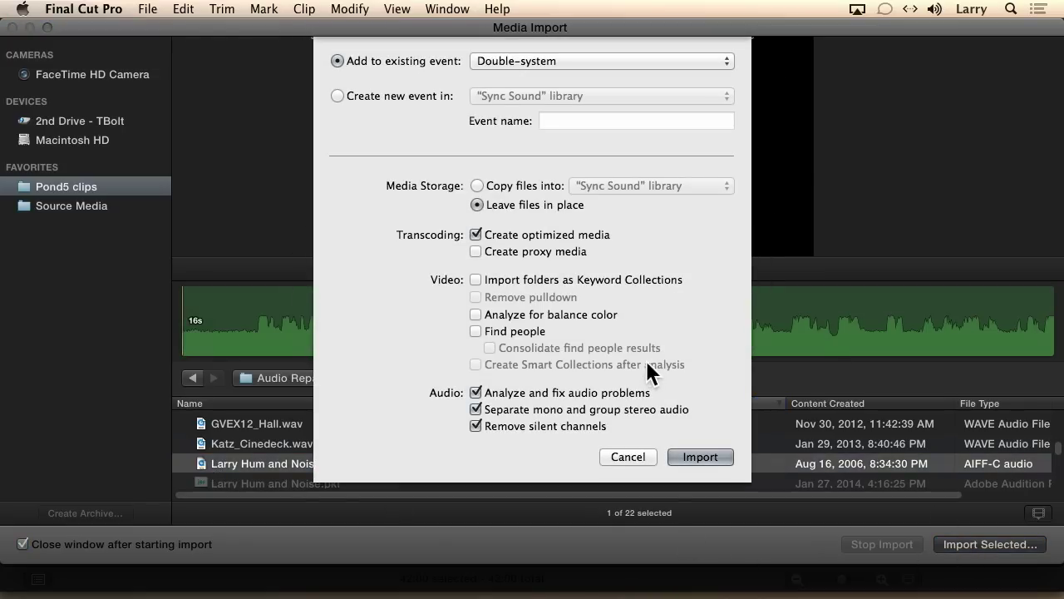
{"action": "left_click", "coordinate": [512, 391]}
{"action": "left_click", "coordinate": [516, 409]}
{"action": "left_click", "coordinate": [689, 462]}
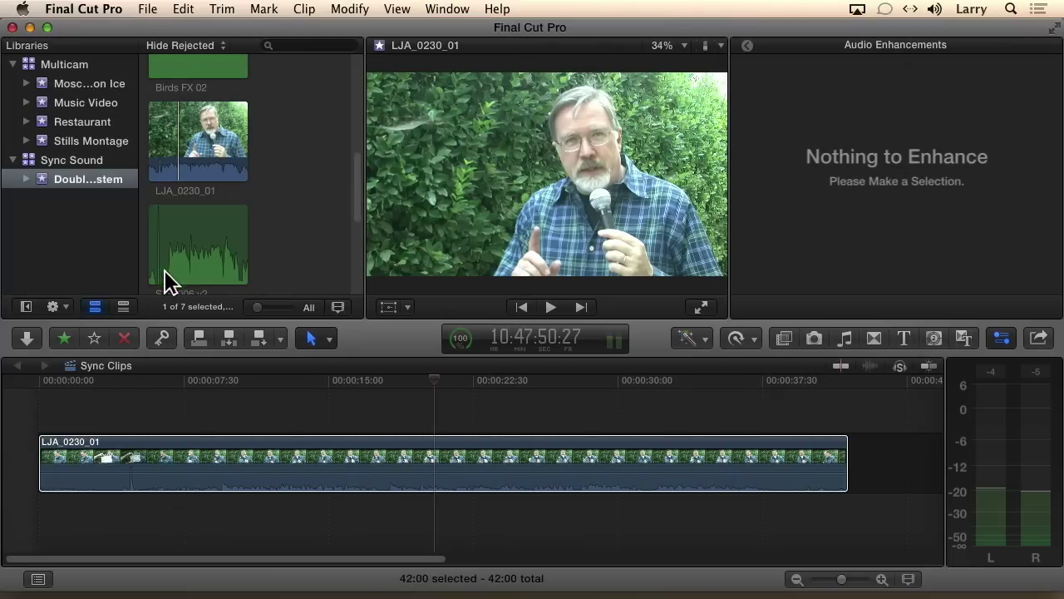
Delete the LJA_0230_01 timeline clip and append the Larry Hum and Noise clip instead.
{"action": "scroll", "coordinate": [299, 190], "scroll_direction": "down", "scroll_amount": 3}
{"action": "left_click", "coordinate": [337, 489]}
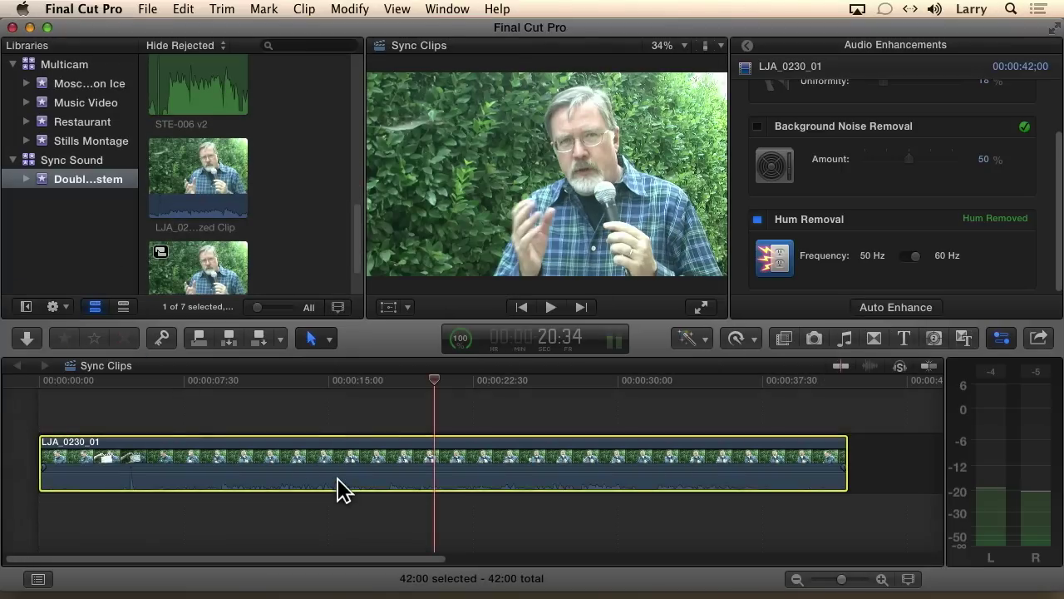
{"action": "key", "text": "Delete"}
{"action": "scroll", "coordinate": [312, 218], "scroll_direction": "down", "scroll_amount": 1}
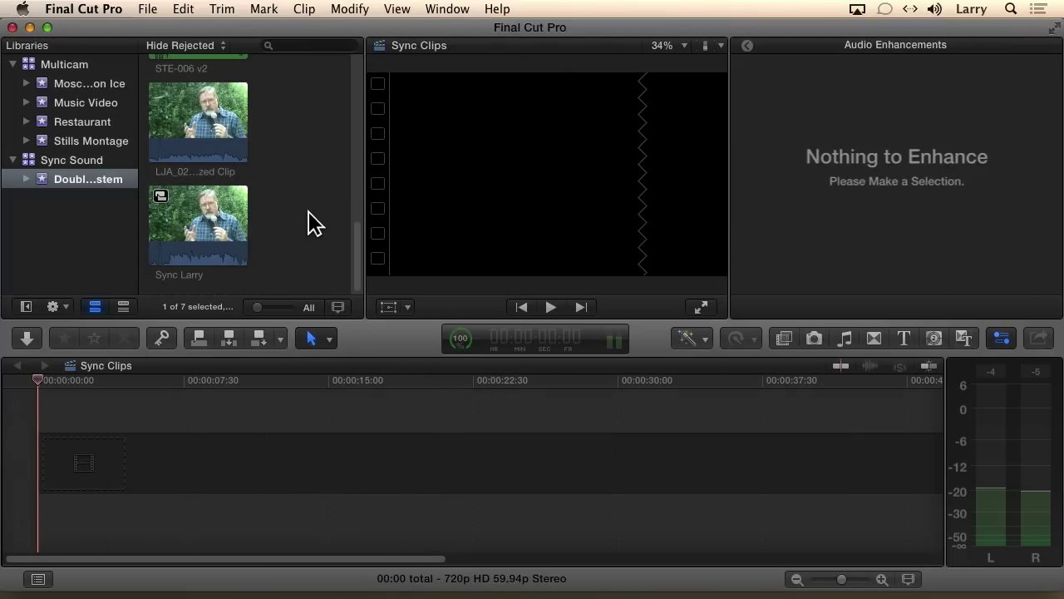
{"action": "scroll", "coordinate": [313, 221], "scroll_direction": "up", "scroll_amount": 5}
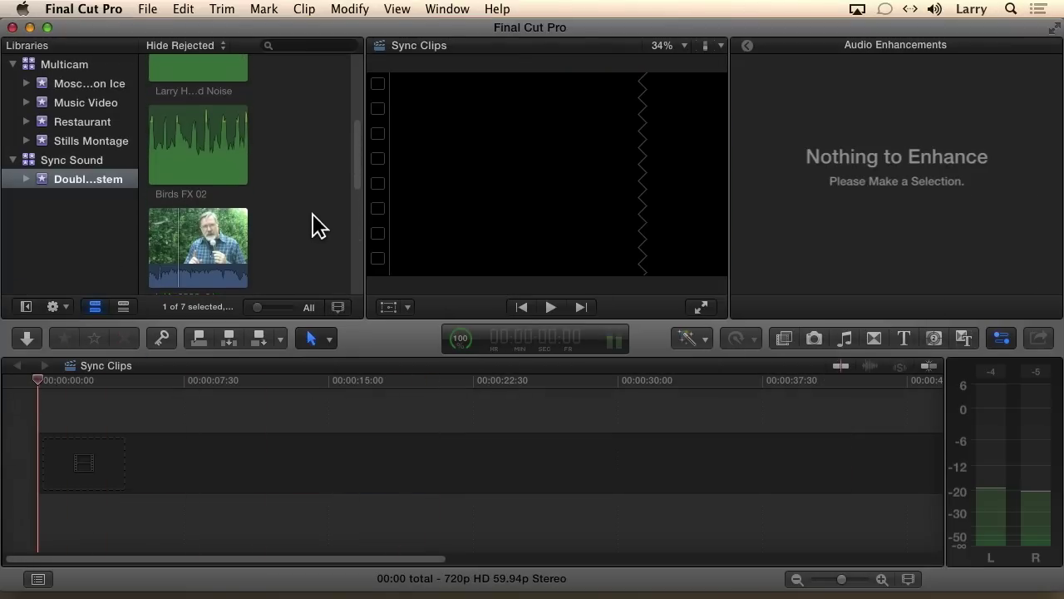
{"action": "left_click", "coordinate": [205, 142]}
{"action": "key", "text": "e"}
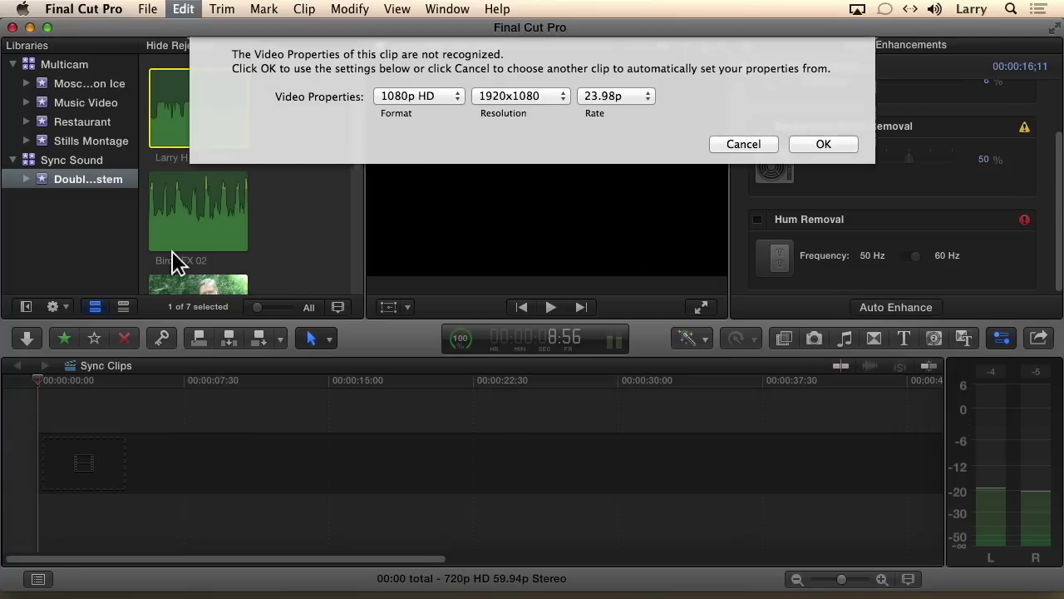
Set the project video format to 720p HD with 1280x720 resolution.
{"action": "left_click", "coordinate": [426, 95]}
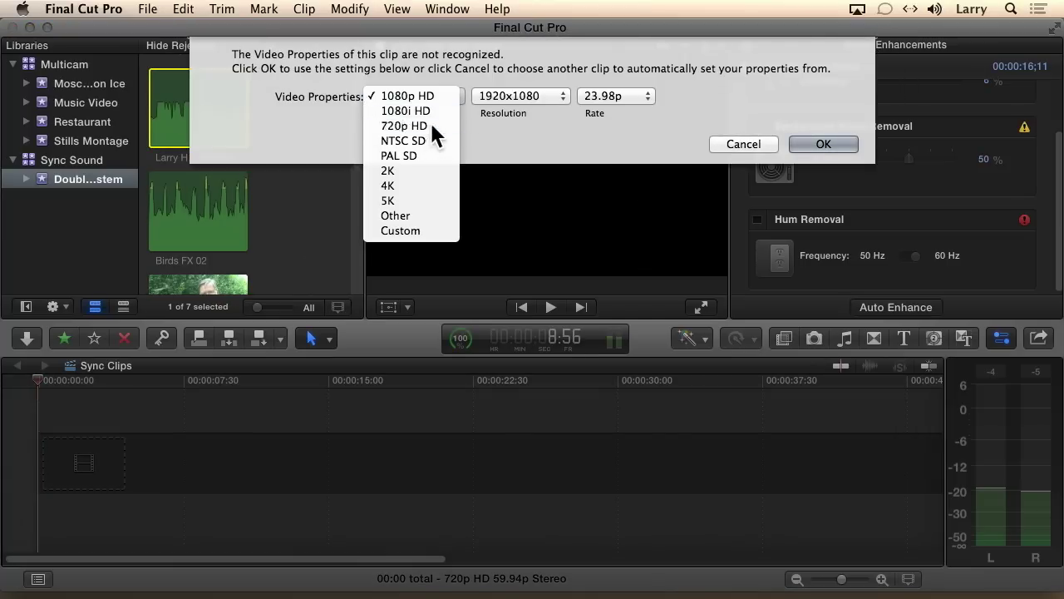
{"action": "left_click", "coordinate": [426, 128]}
{"action": "left_click", "coordinate": [503, 97]}
{"action": "left_click", "coordinate": [515, 111]}
{"action": "left_click", "coordinate": [522, 96]}
{"action": "left_click", "coordinate": [526, 78]}
{"action": "left_click", "coordinate": [825, 144]}
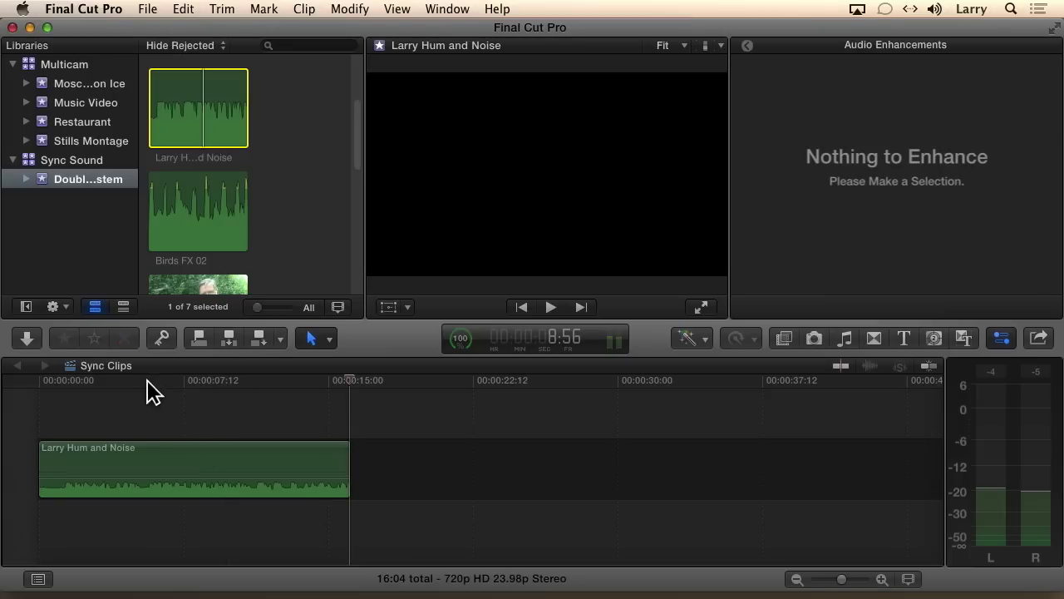
Play the noisy clip from the timeline start, then return the playhead to the start.
{"action": "left_click", "coordinate": [24, 391]}
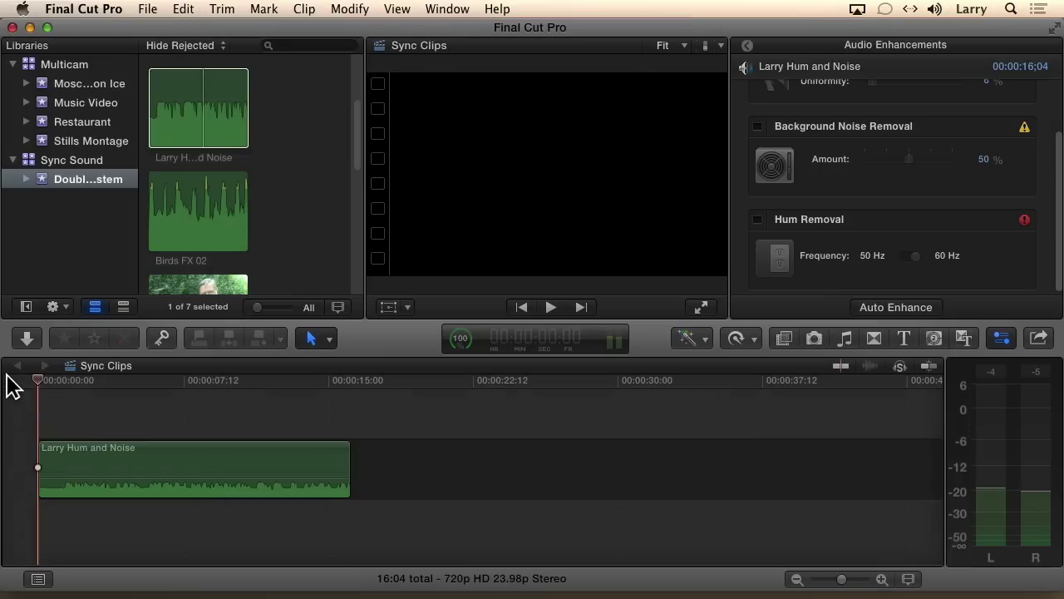
{"action": "key", "text": "space"}
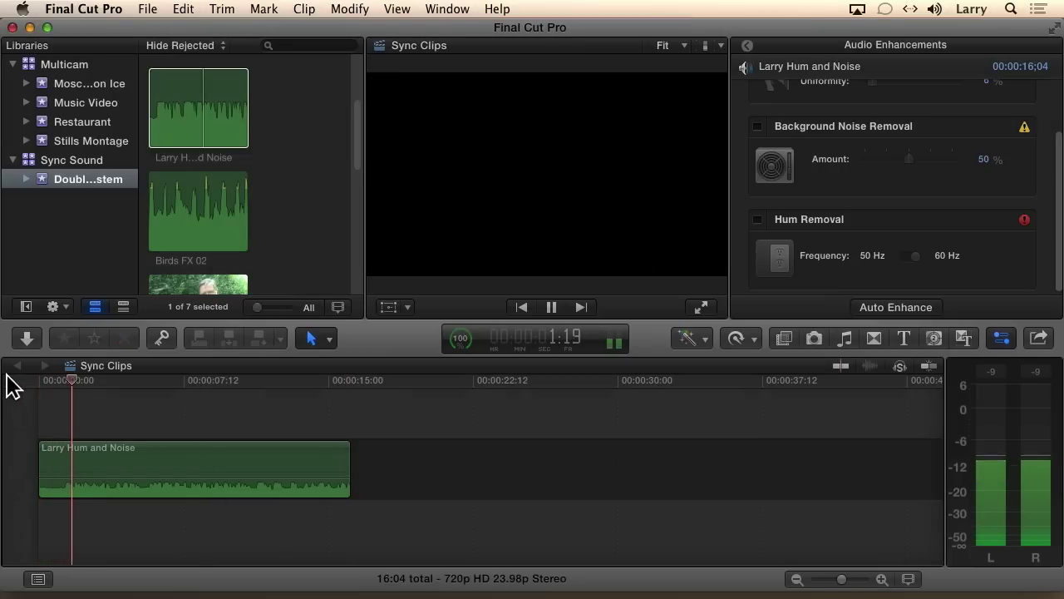
{"action": "key", "text": "space"}
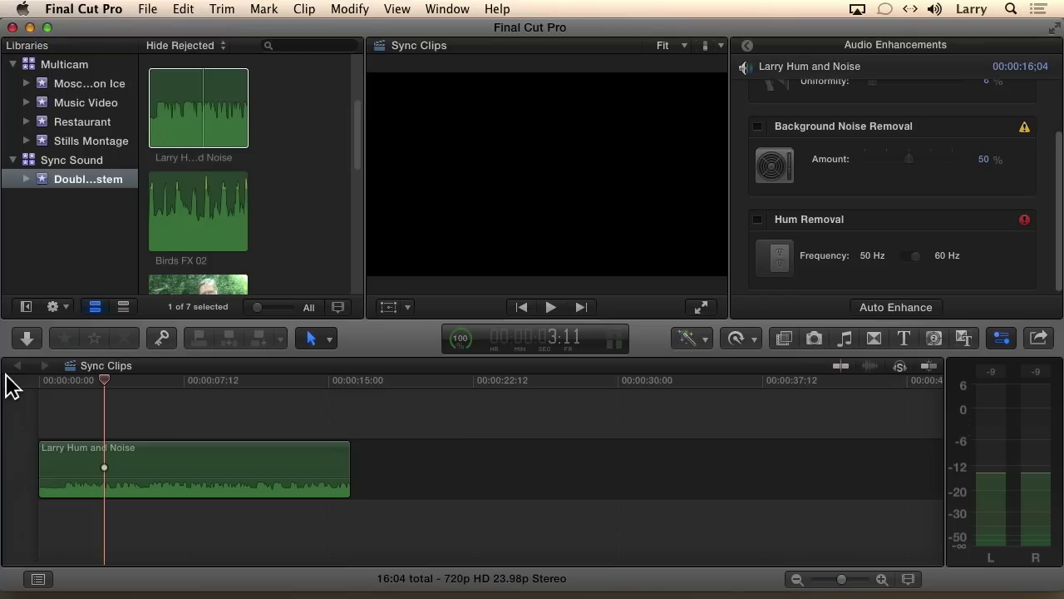
{"action": "left_click_drag", "start_coordinate": [107, 382], "coordinate": [36, 386]}
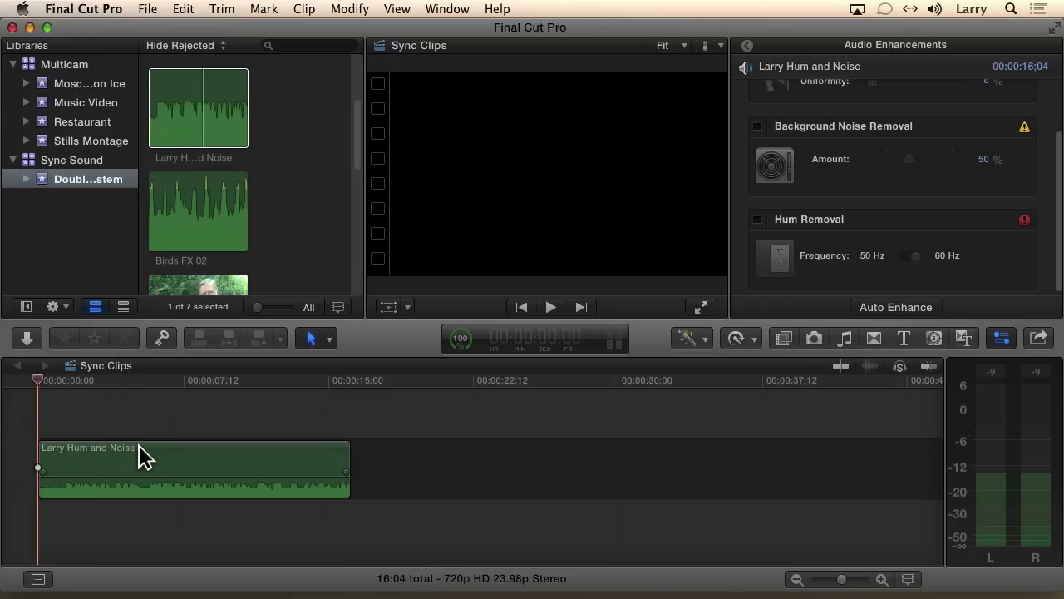
Select the Larry Hum and Noise clip and enable Hum Removal in the Audio Enhancements settings.
{"action": "left_click", "coordinate": [143, 453]}
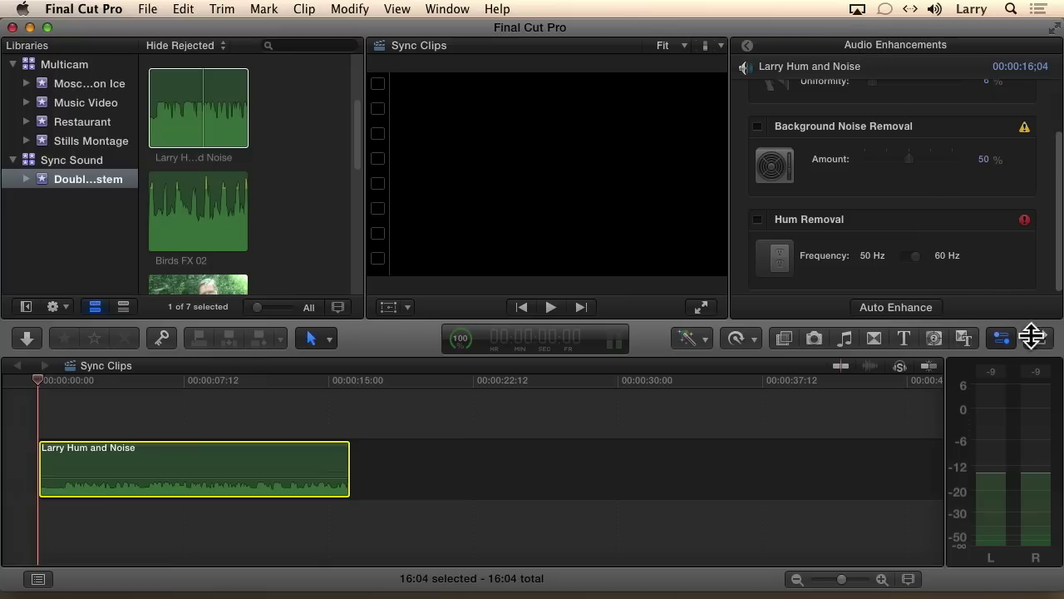
{"action": "left_click", "coordinate": [1002, 337]}
{"action": "left_click", "coordinate": [991, 336]}
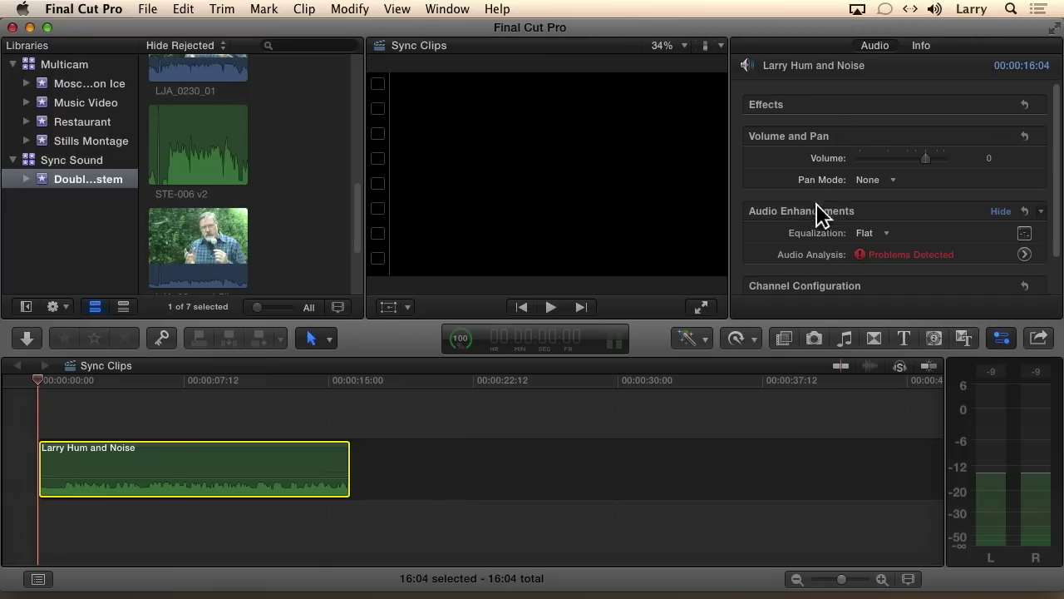
{"action": "left_click", "coordinate": [873, 47]}
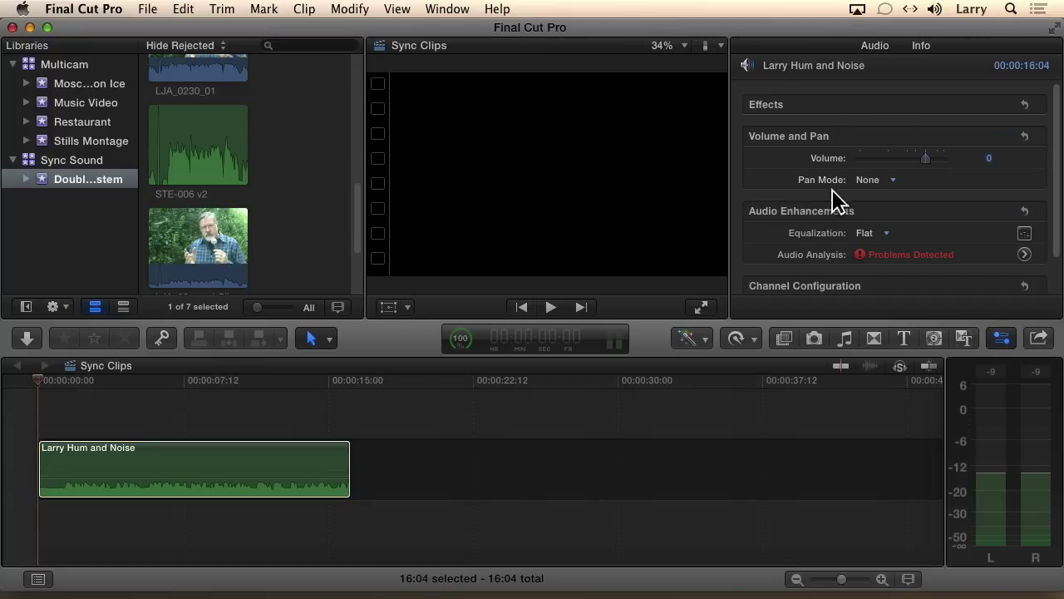
{"action": "left_click", "coordinate": [1024, 254]}
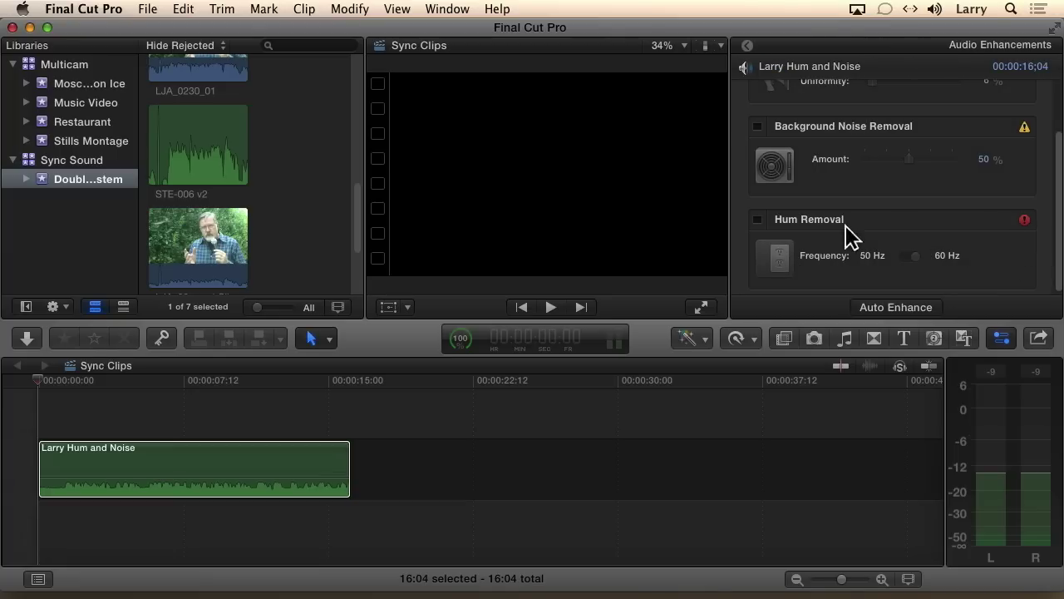
{"action": "left_click", "coordinate": [757, 219]}
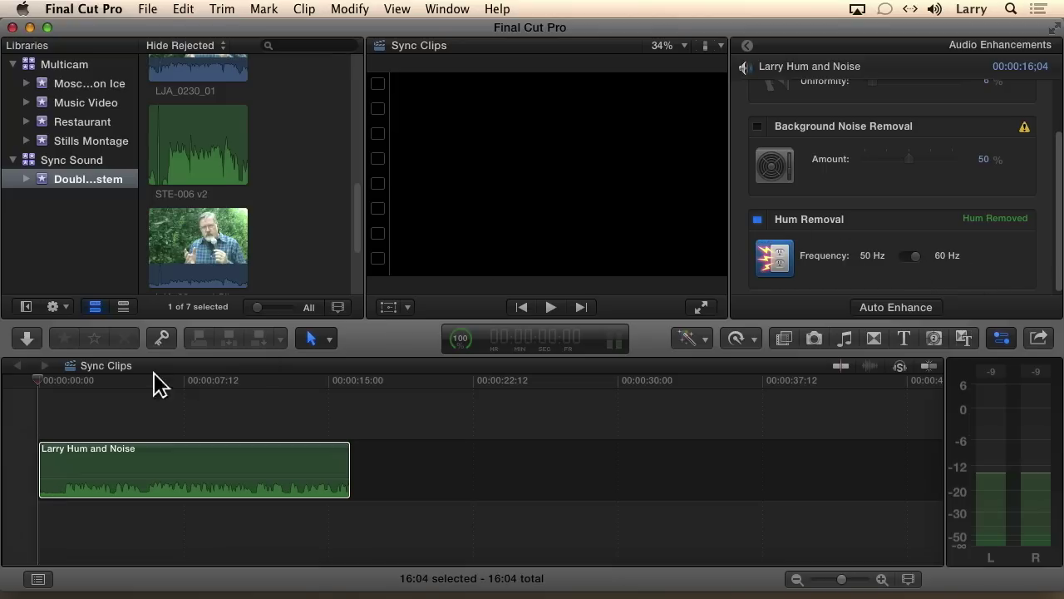
Play the clip from just after its start, dismissing the dropped-frames warnings.
{"action": "left_click", "coordinate": [49, 391]}
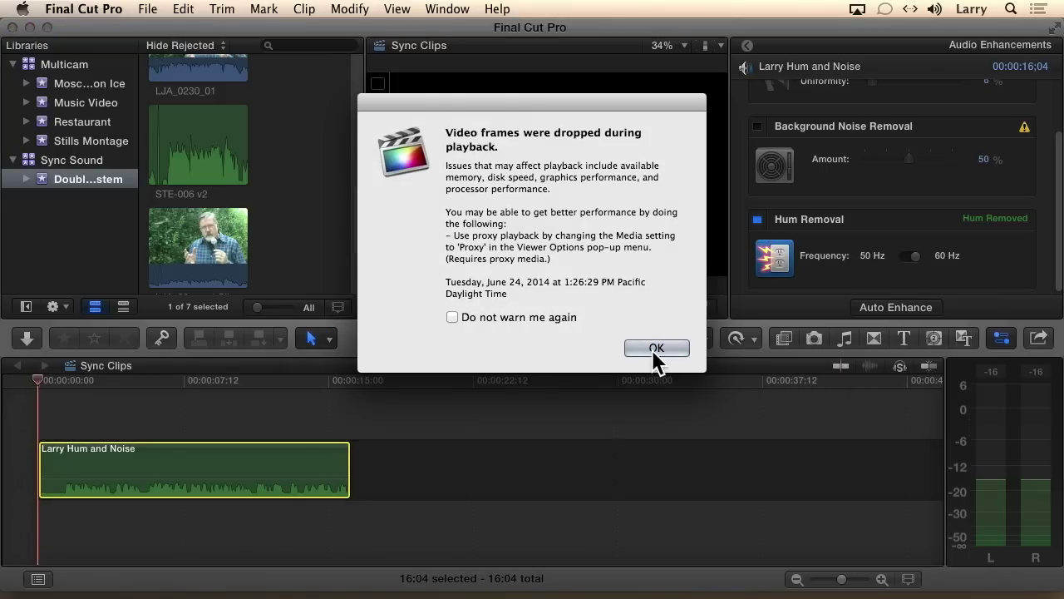
{"action": "left_click", "coordinate": [650, 350]}
{"action": "left_click", "coordinate": [46, 382]}
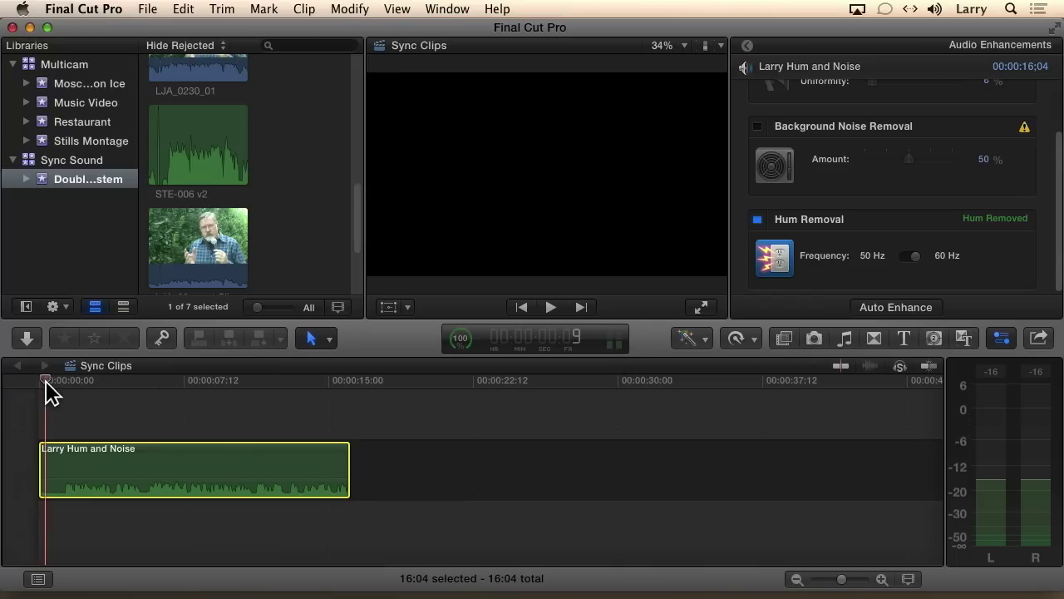
{"action": "key", "text": "space"}
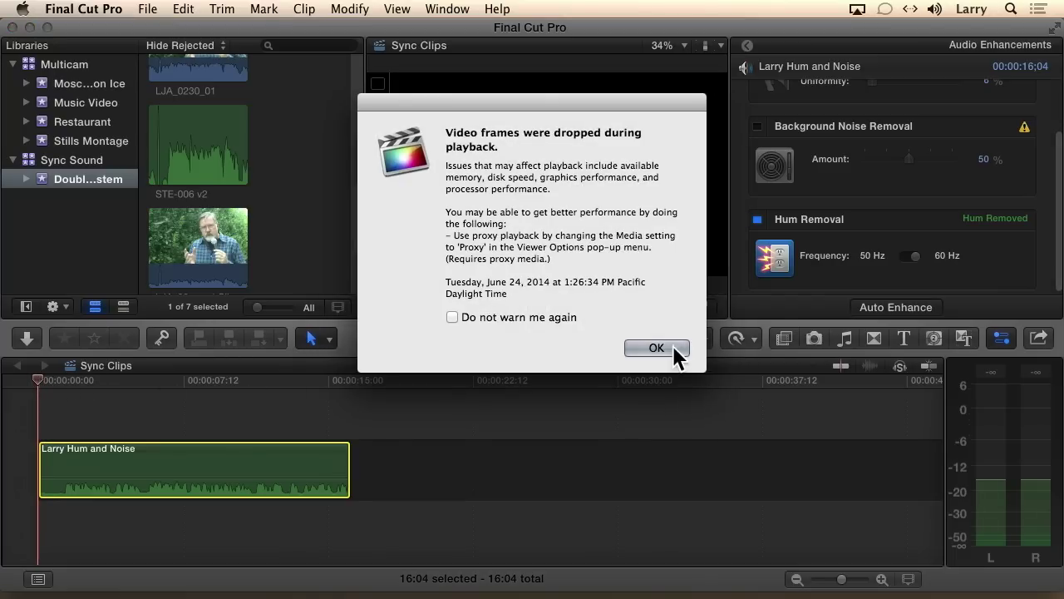
{"action": "left_click", "coordinate": [656, 348]}
Add the Blobs generator from the Generators browser above the audio clip.
{"action": "left_click", "coordinate": [491, 404]}
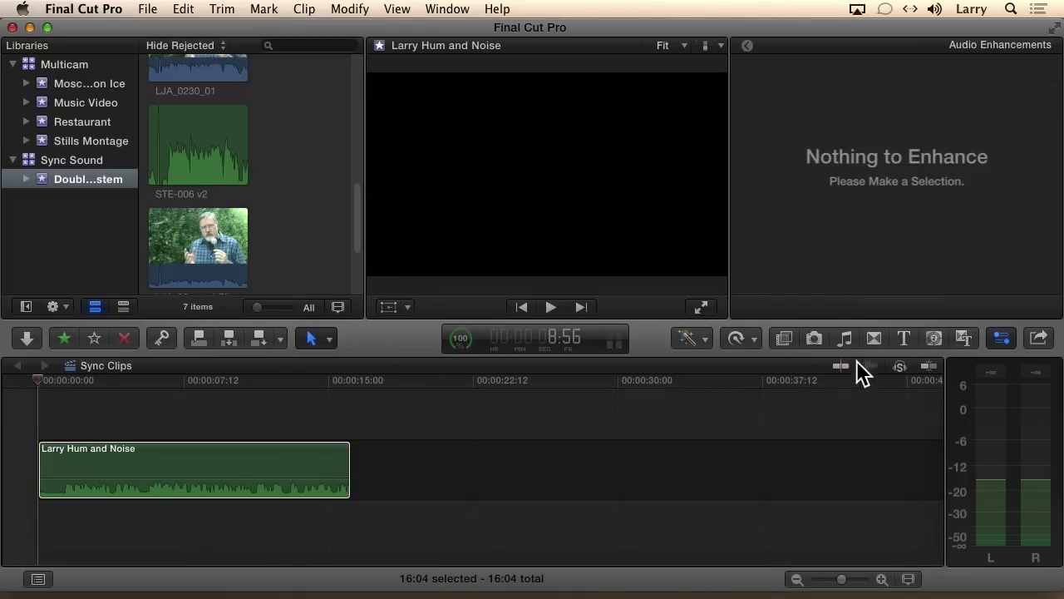
{"action": "left_click", "coordinate": [926, 337]}
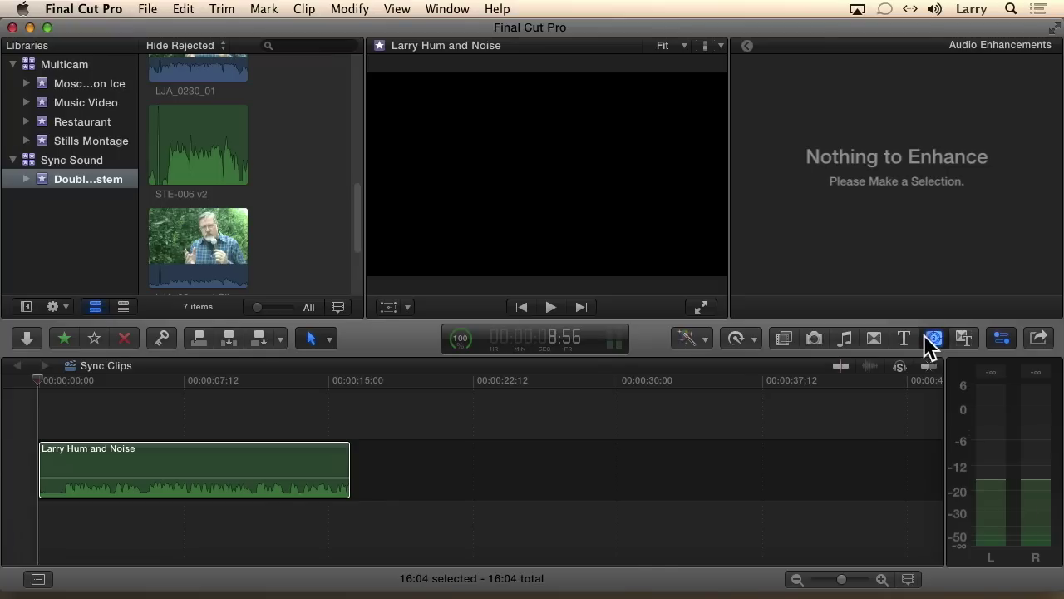
{"action": "left_click_drag", "start_coordinate": [818, 409], "coordinate": [214, 397]}
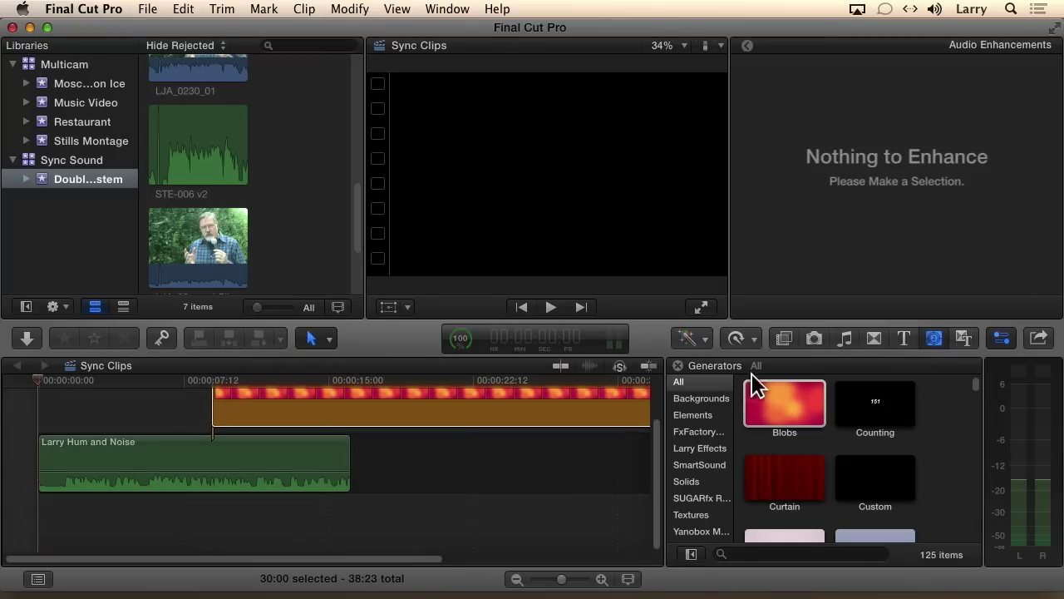
{"action": "left_click", "coordinate": [934, 337]}
Move the Blobs clip to the timeline start, trim it to the audio's length, and play.
{"action": "left_click_drag", "start_coordinate": [696, 414], "coordinate": [524, 409]}
{"action": "left_click_drag", "start_coordinate": [611, 411], "coordinate": [349, 409]}
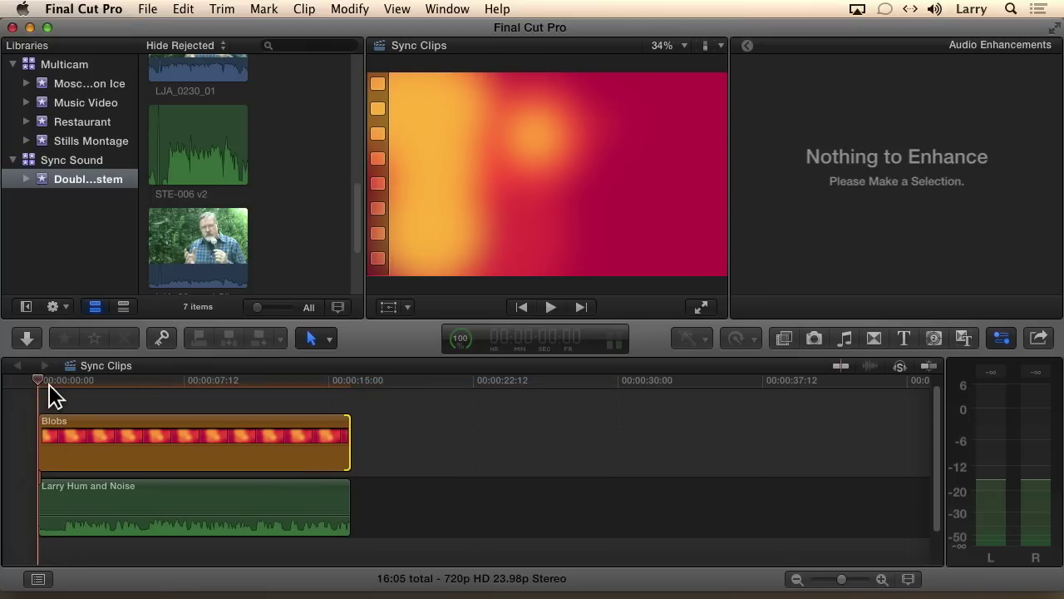
{"action": "left_click", "coordinate": [190, 454]}
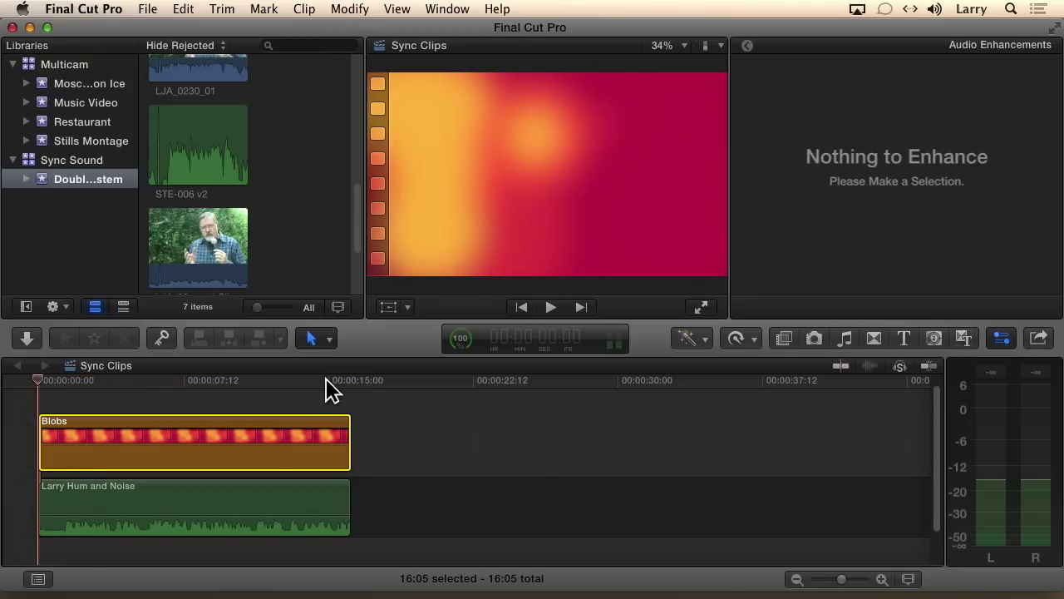
{"action": "key", "text": "space"}
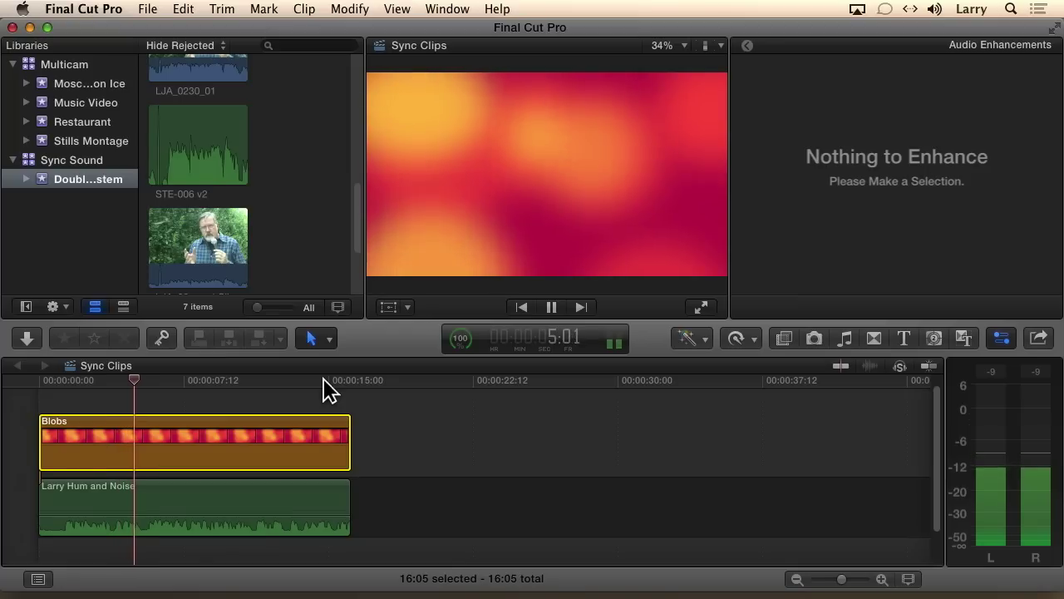
Select the Larry Hum and Noise clip and play it with Hum Removal turned off.
{"action": "key", "text": "space"}
{"action": "left_click", "coordinate": [259, 502]}
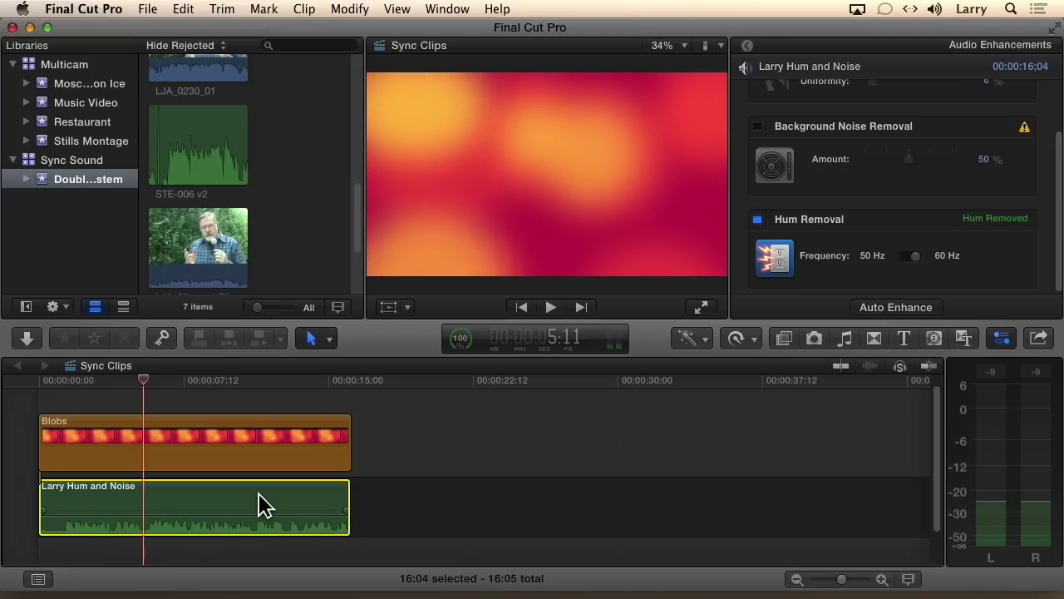
{"action": "left_click", "coordinate": [758, 220]}
{"action": "key", "text": "space"}
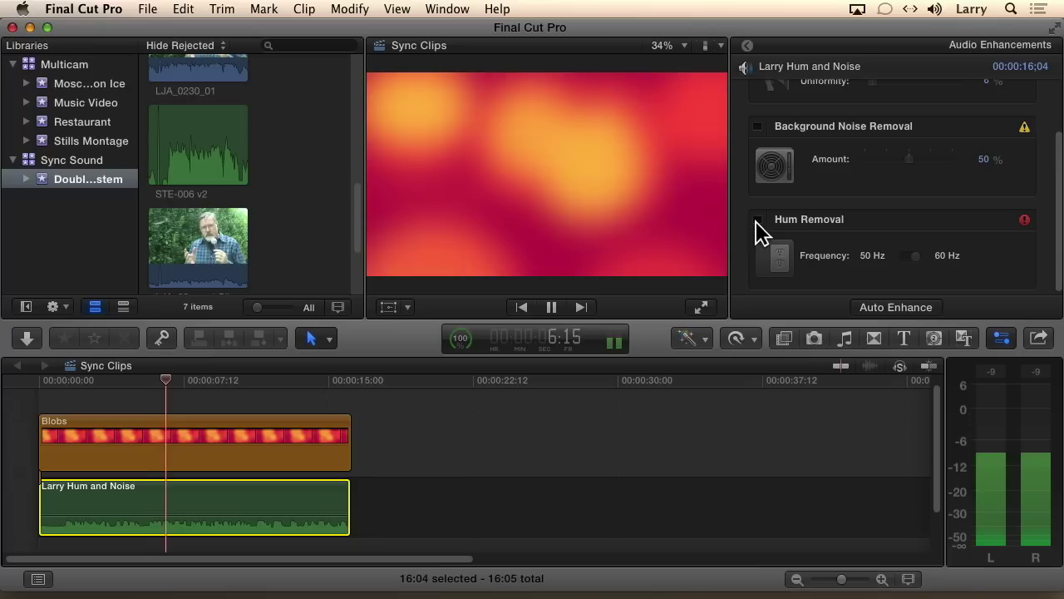
{"action": "key", "text": "space"}
Play the clip again with Hum Removal on, then switch Hum Removal off.
{"action": "left_click", "coordinate": [757, 220]}
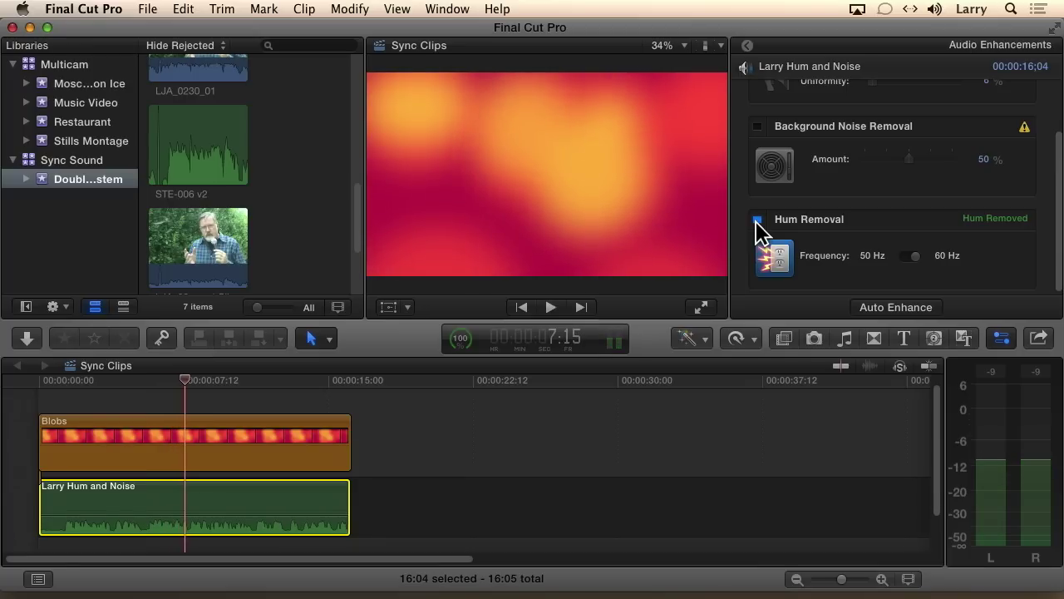
{"action": "key", "text": "space"}
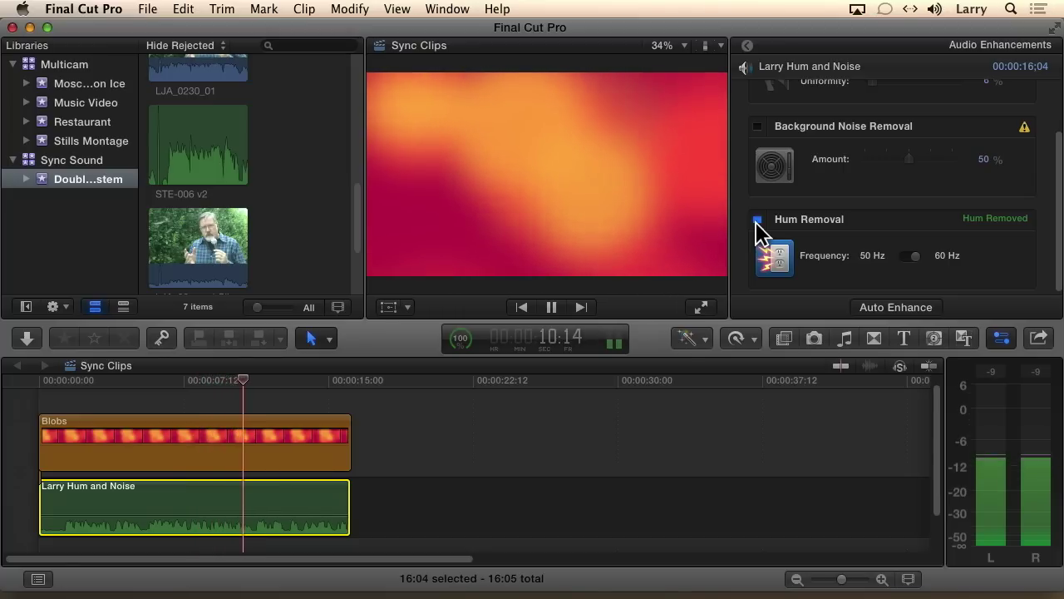
{"action": "key", "text": "space"}
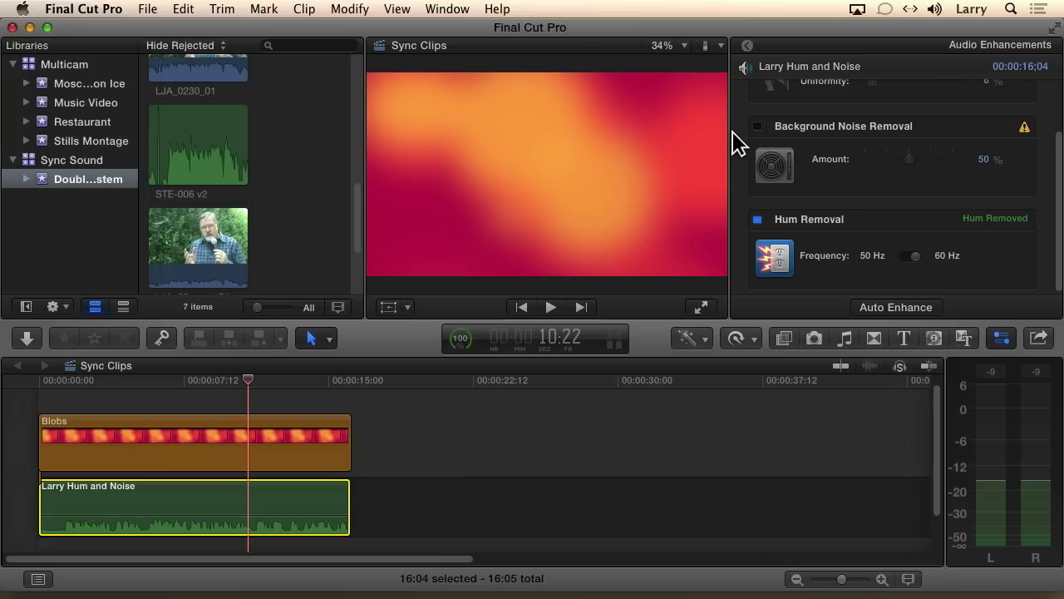
{"action": "left_click", "coordinate": [757, 219]}
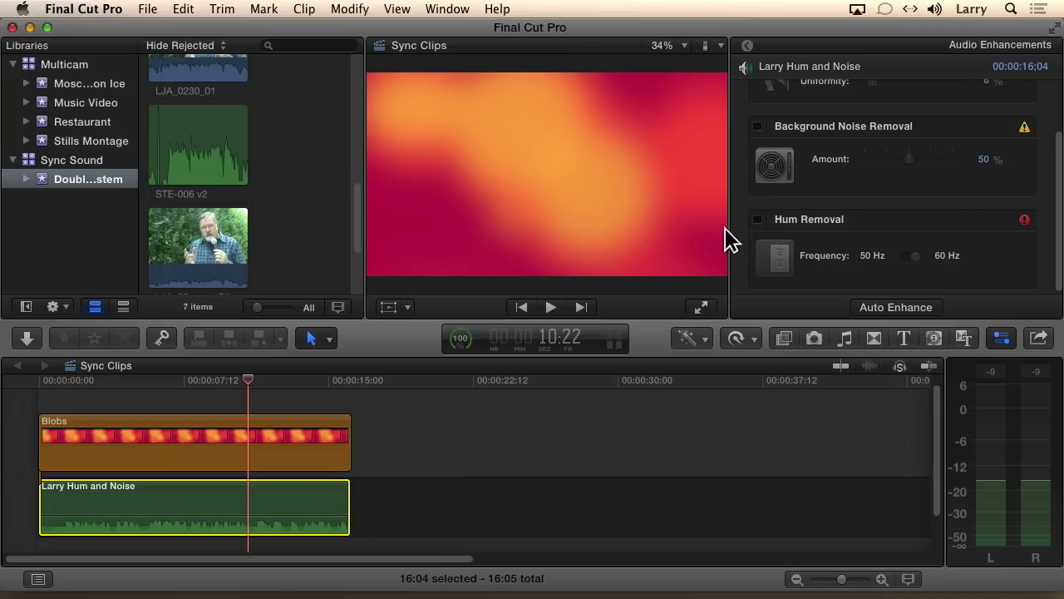
From the timeline start, play the clip with Hum Removal turned back on.
{"action": "left_click_drag", "start_coordinate": [247, 380], "coordinate": [31, 369]}
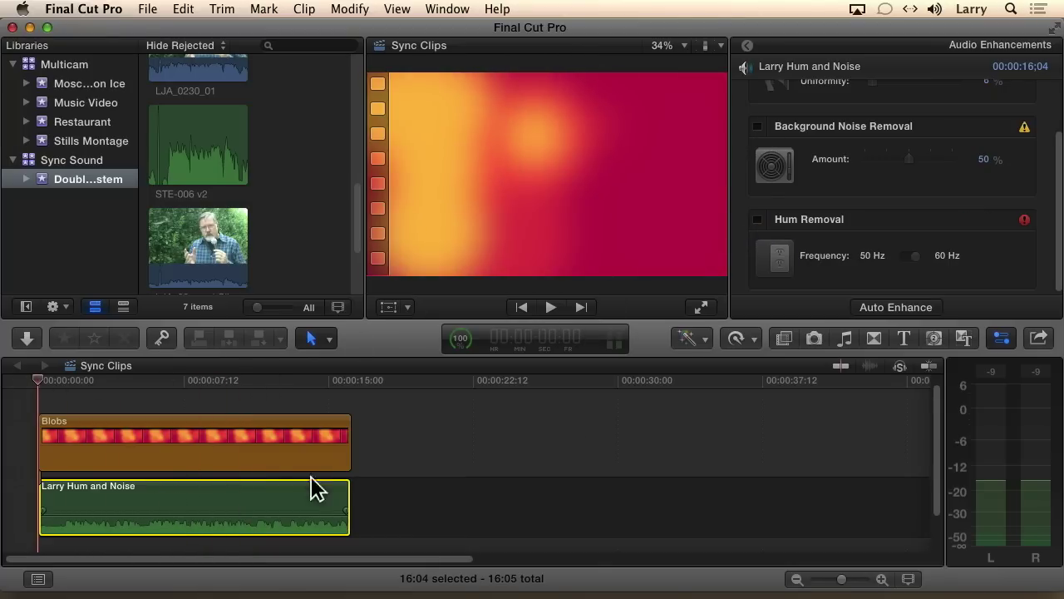
{"action": "left_click", "coordinate": [753, 220]}
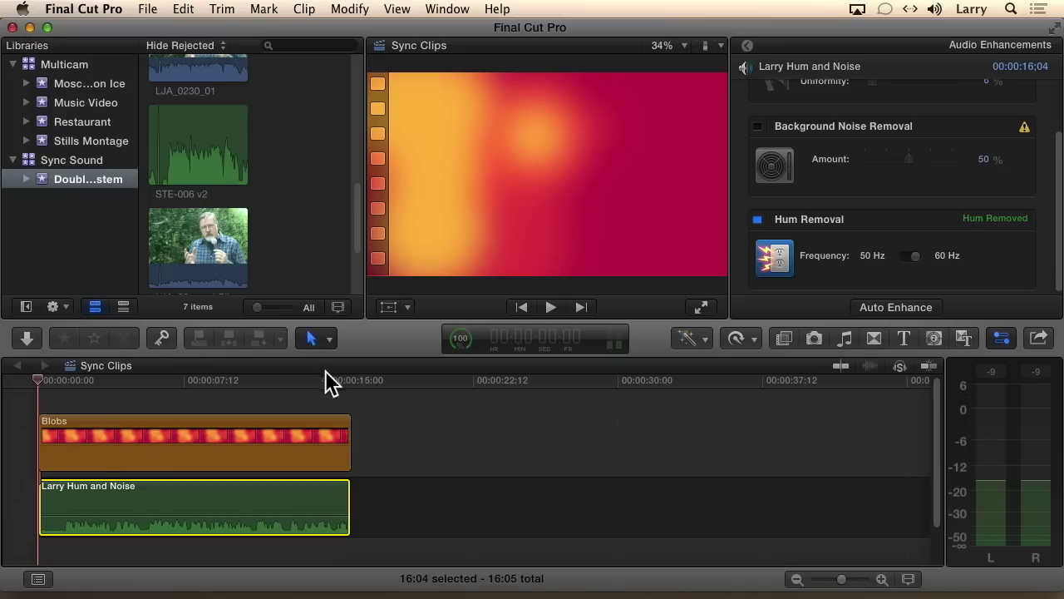
{"action": "key", "text": "space"}
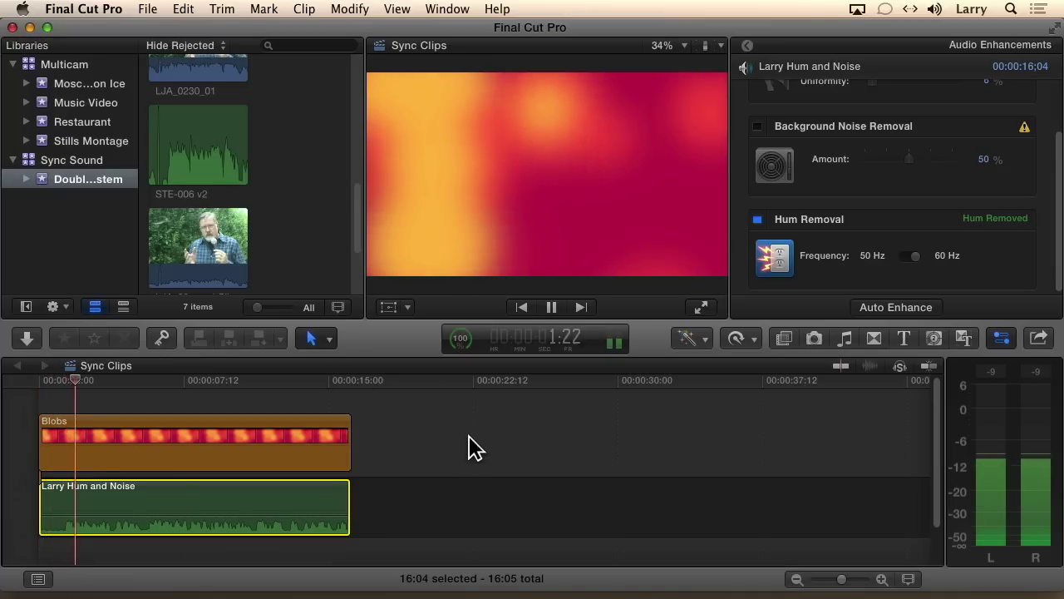
{"action": "key", "text": "space"}
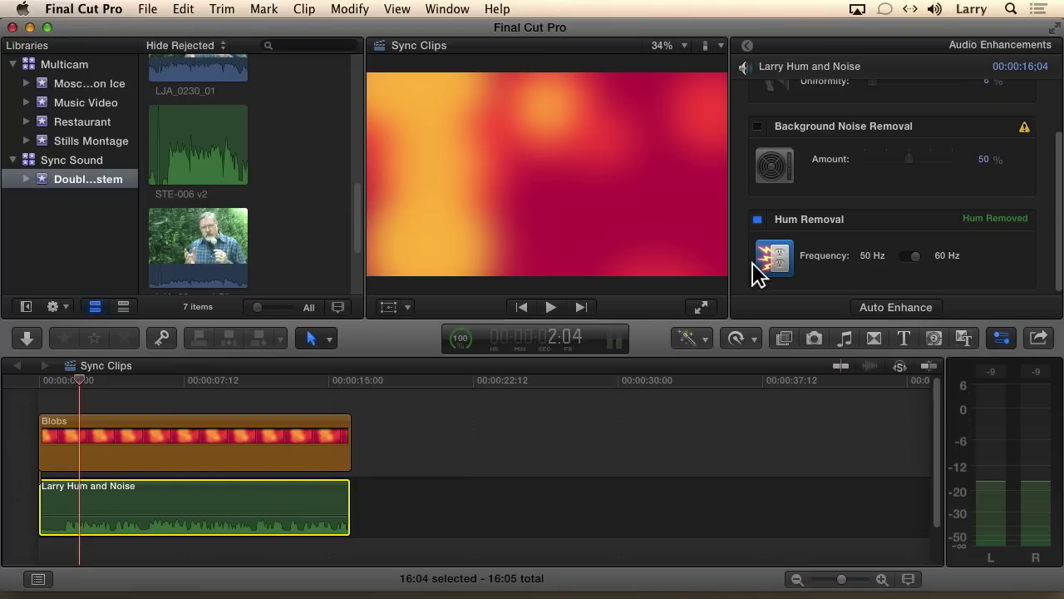
Check Background Noise Removal in Audio Enhancements, applying it at 50%.
{"action": "left_click", "coordinate": [758, 127]}
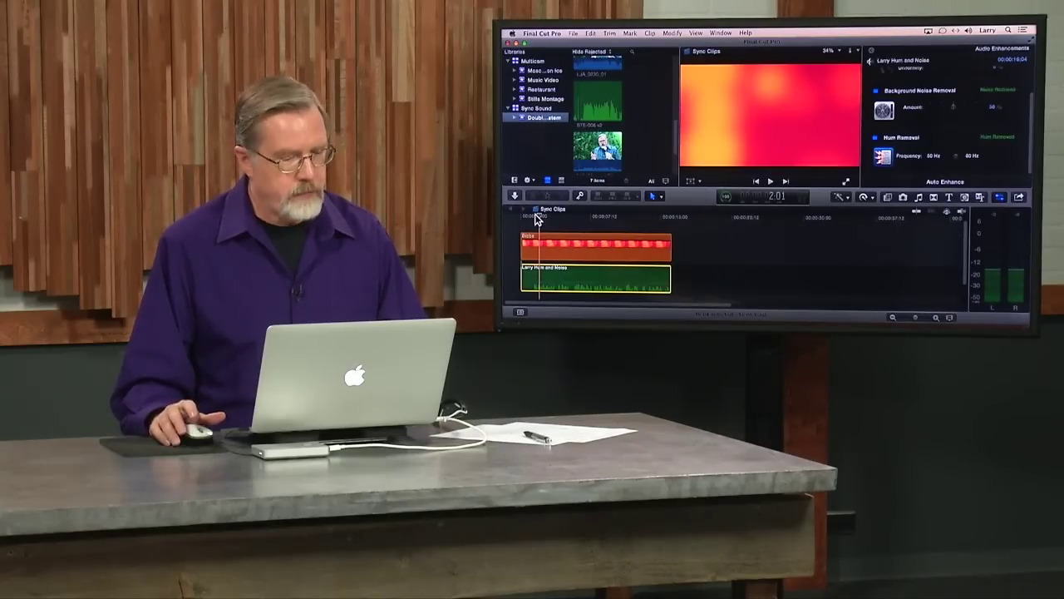
From the timeline start, play the clip with Background Noise Removal switched off.
{"action": "left_click", "coordinate": [531, 215]}
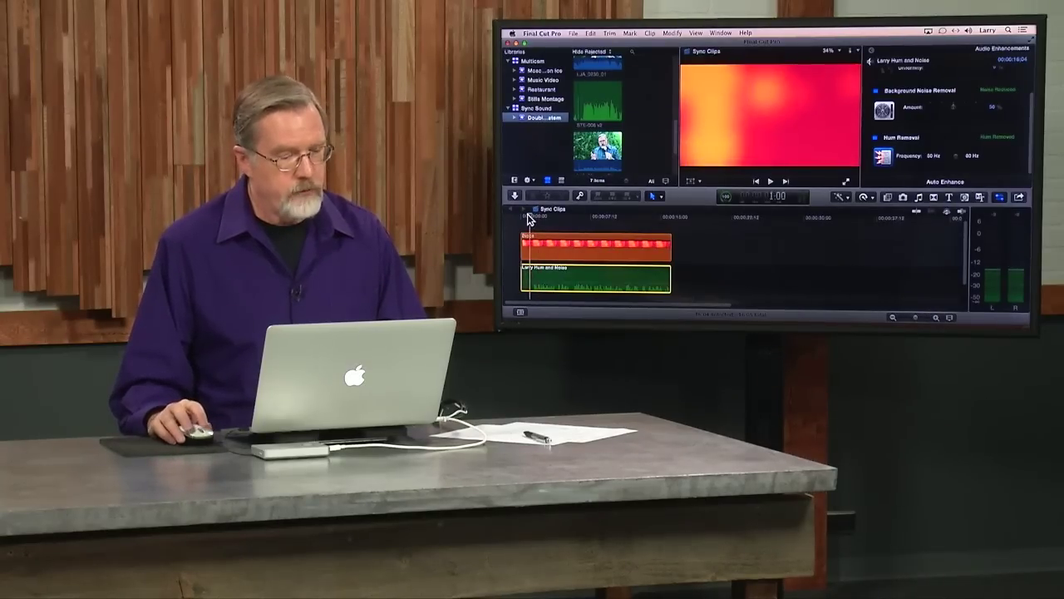
{"action": "left_click", "coordinate": [876, 91]}
{"action": "key", "text": "space"}
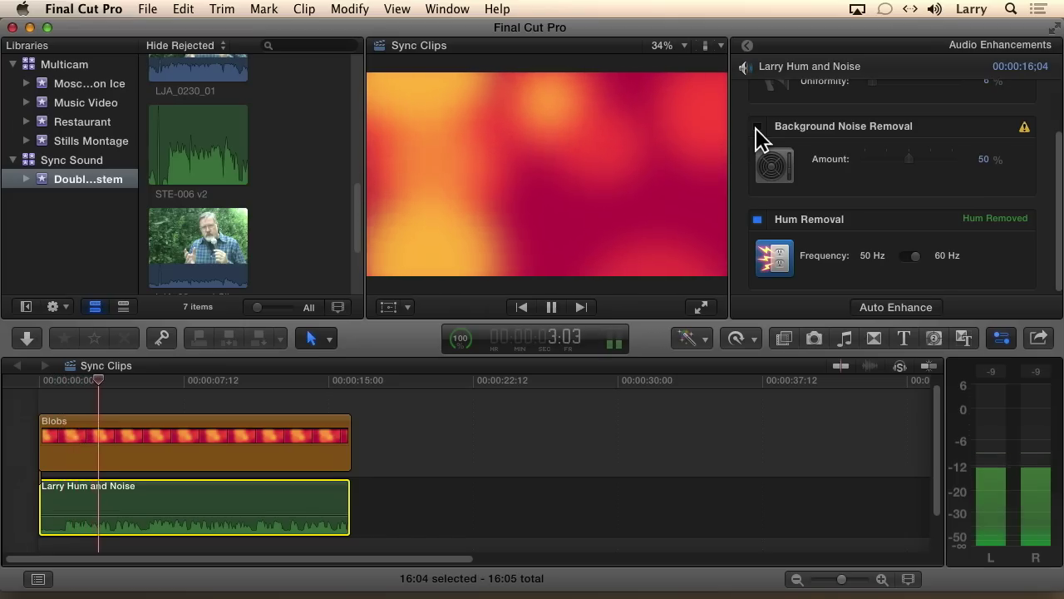
{"action": "key", "text": "space"}
Re-enable Background Noise Removal and play the clip with it on.
{"action": "left_click", "coordinate": [757, 128]}
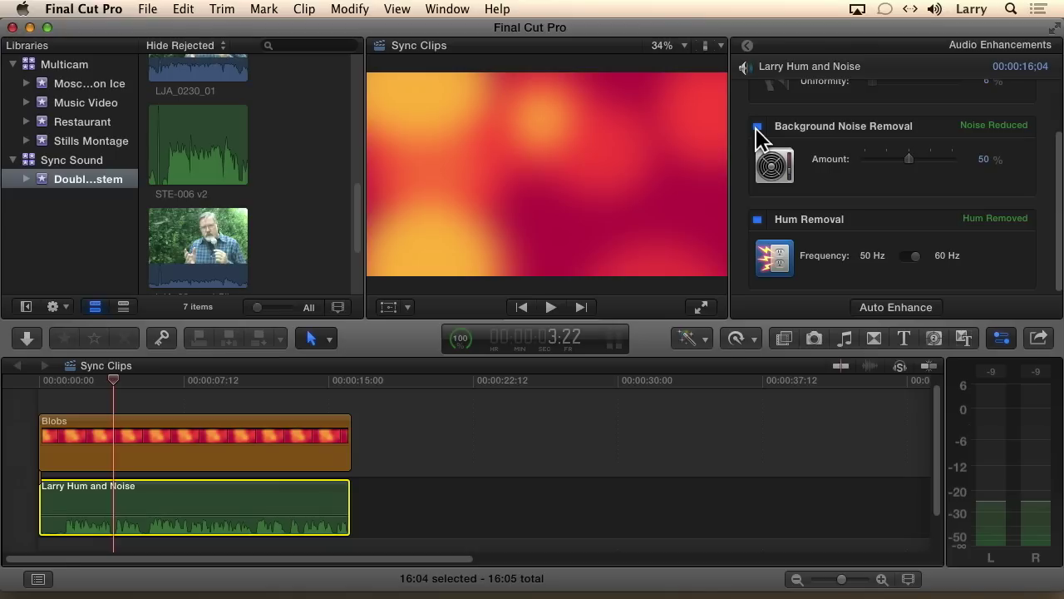
{"action": "key", "text": "space"}
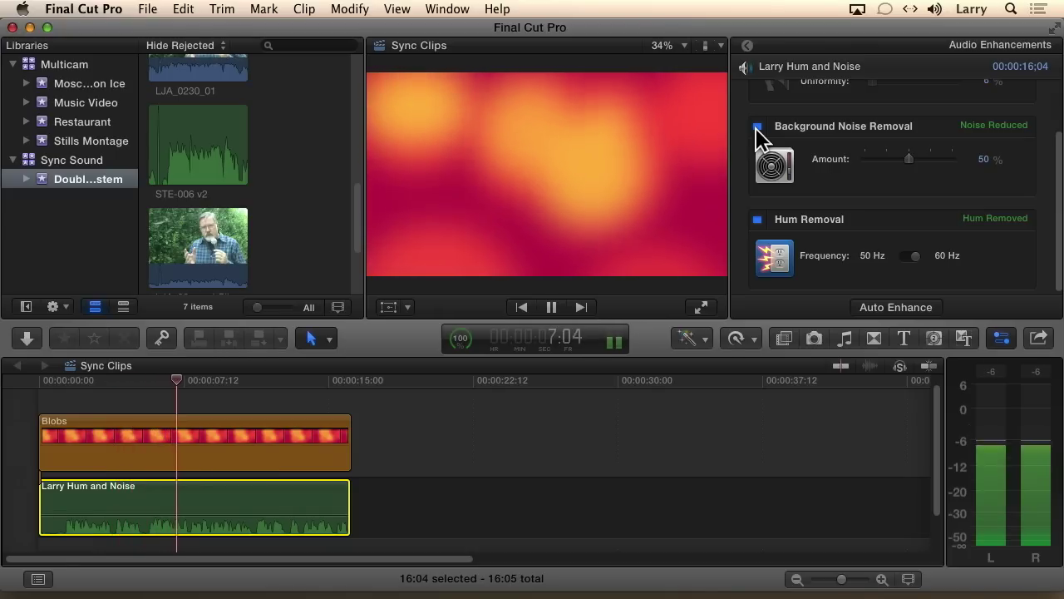
{"action": "key", "text": "space"}
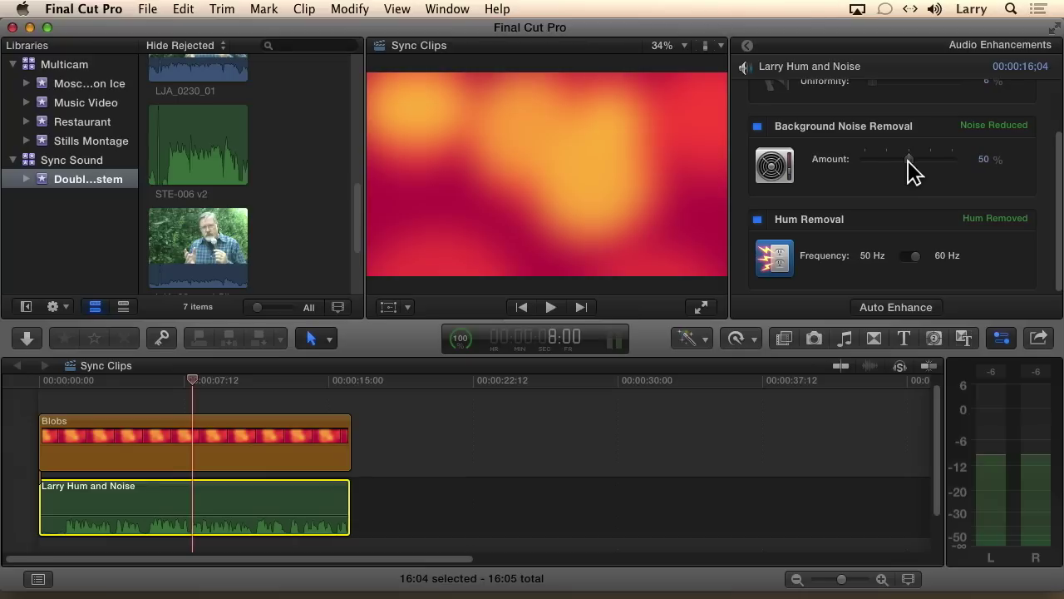
{"action": "key", "text": "space"}
Raise the Background Noise Removal amount to 87% during playback, return to start, then lower it.
{"action": "left_click_drag", "start_coordinate": [905, 160], "coordinate": [947, 173]}
{"action": "key", "text": "space"}
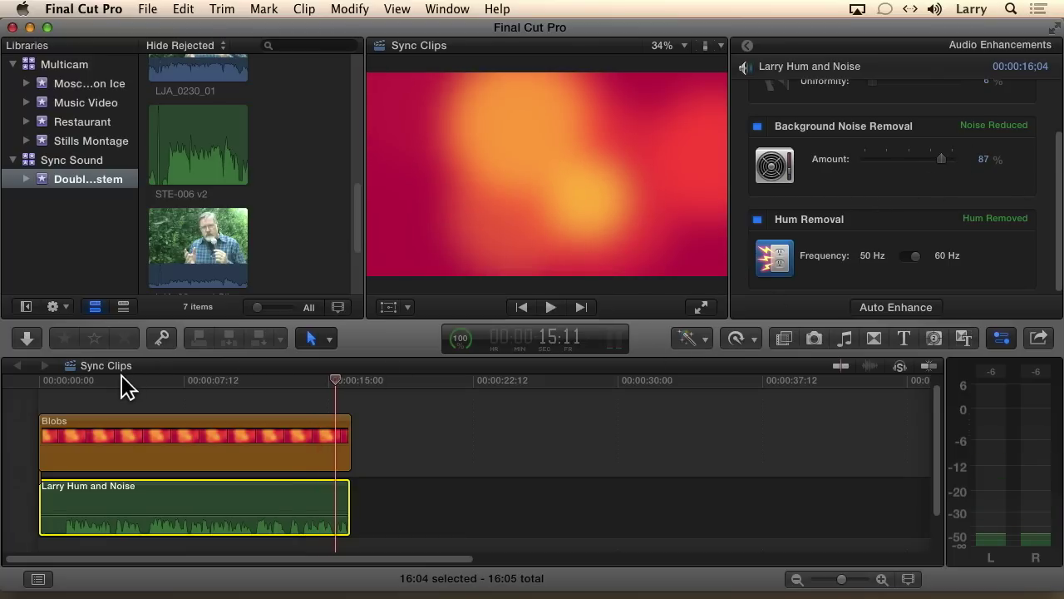
{"action": "key", "text": "Home"}
{"action": "left_click_drag", "start_coordinate": [941, 158], "coordinate": [909, 163]}
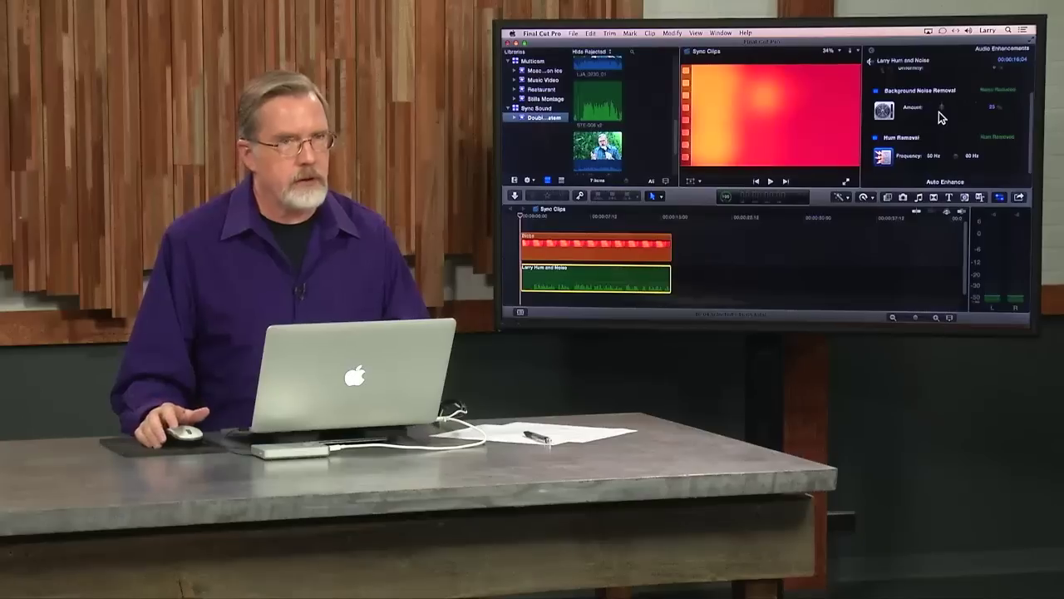
During playback, lower Background Noise Removal Amount to 20%, then raise it to 47%.
{"action": "key", "text": "space"}
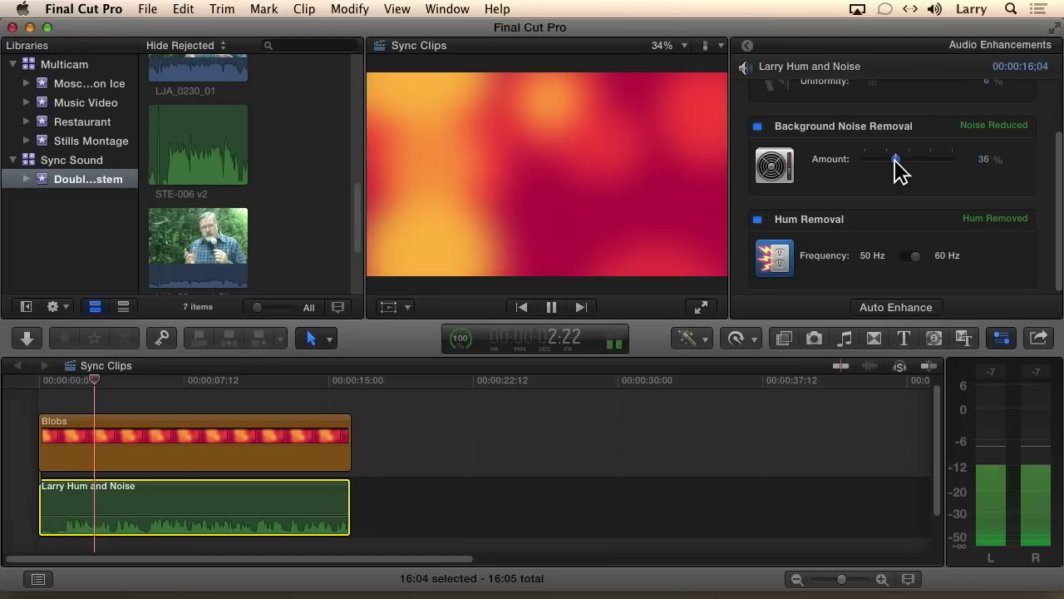
{"action": "left_click_drag", "start_coordinate": [895, 169], "coordinate": [889, 172]}
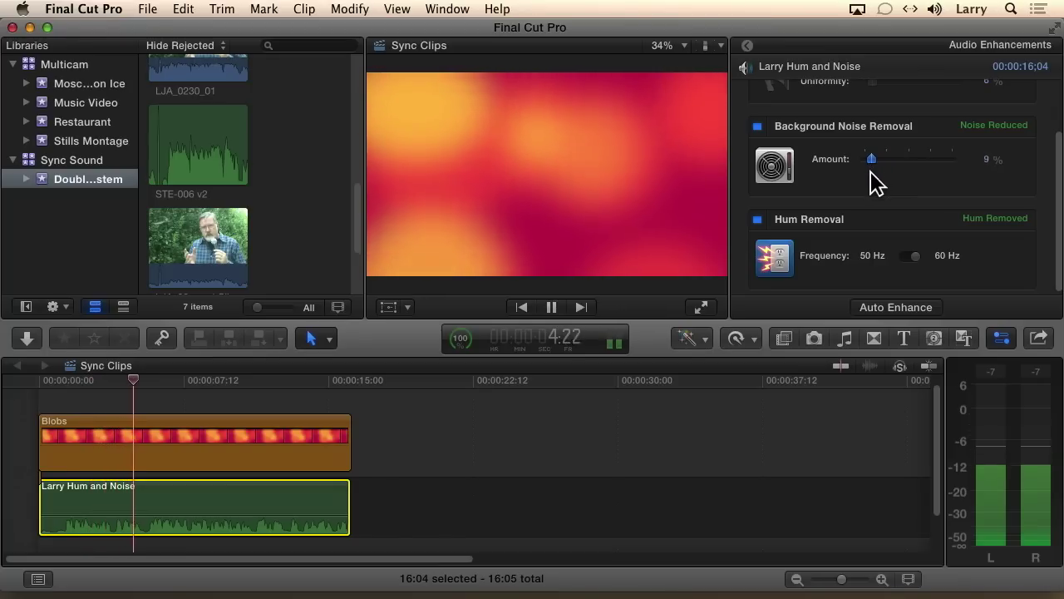
{"action": "left_click_drag", "start_coordinate": [886, 170], "coordinate": [906, 166]}
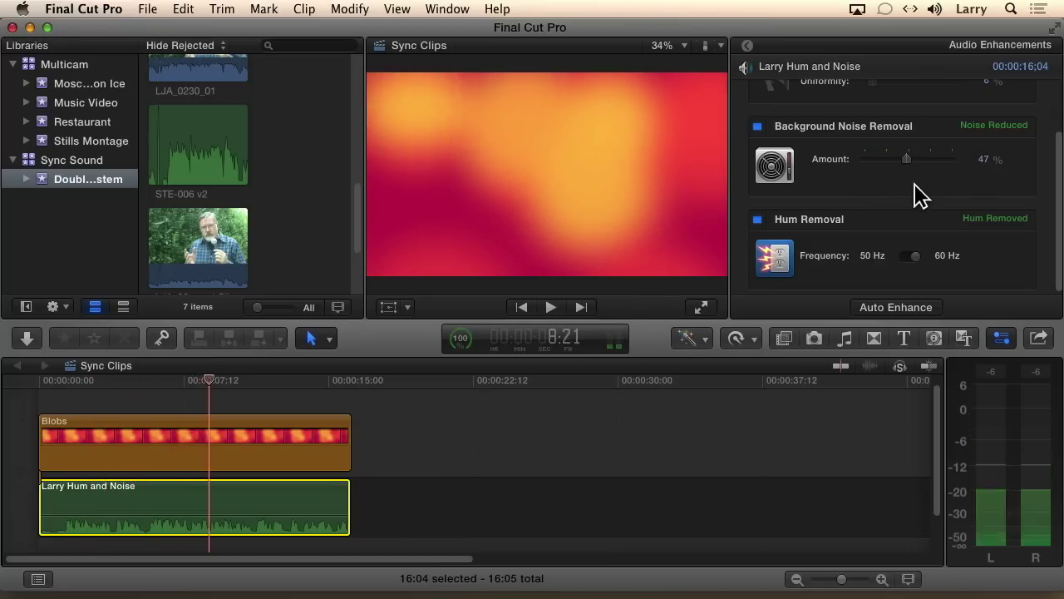
{"action": "key", "text": "space"}
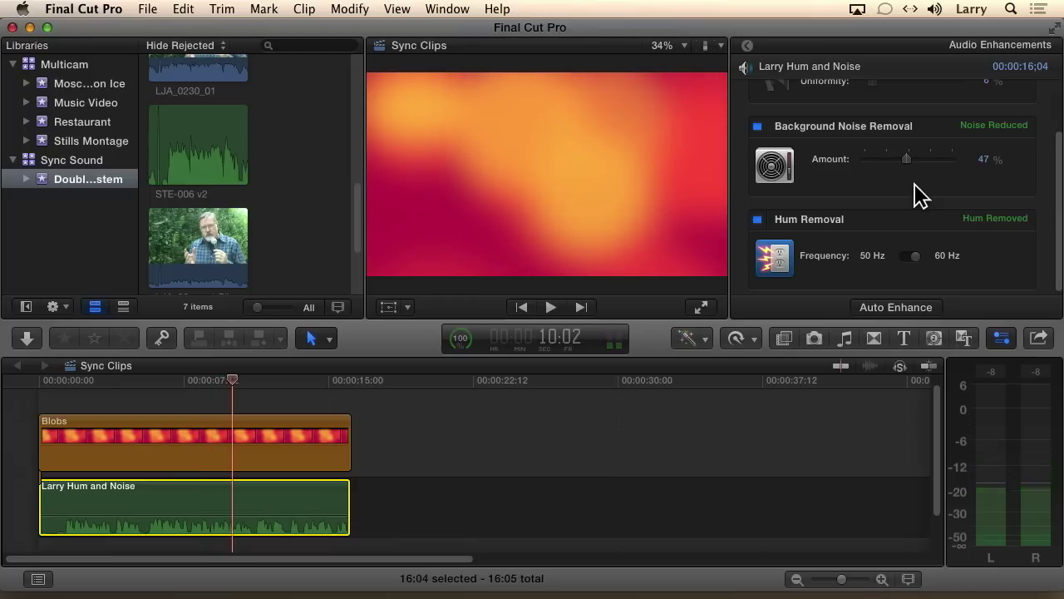